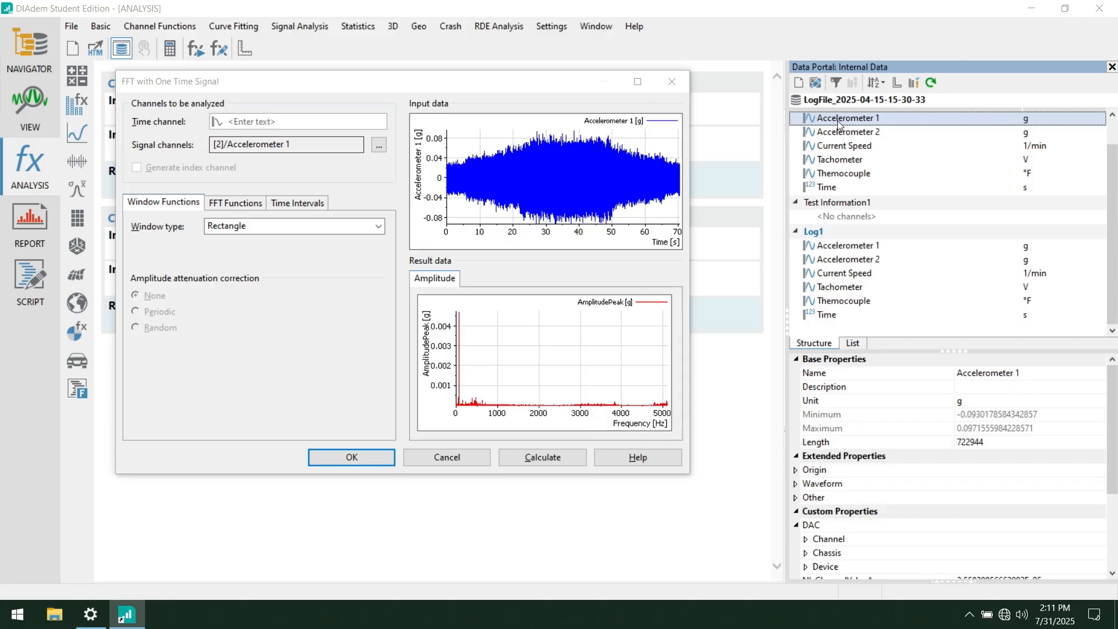
- Assign the Log group's Time channel as the FFT time channel and calculate the FFT of its Accelerometer 1 signal
{"action": "left_click", "coordinate": [840, 188]}
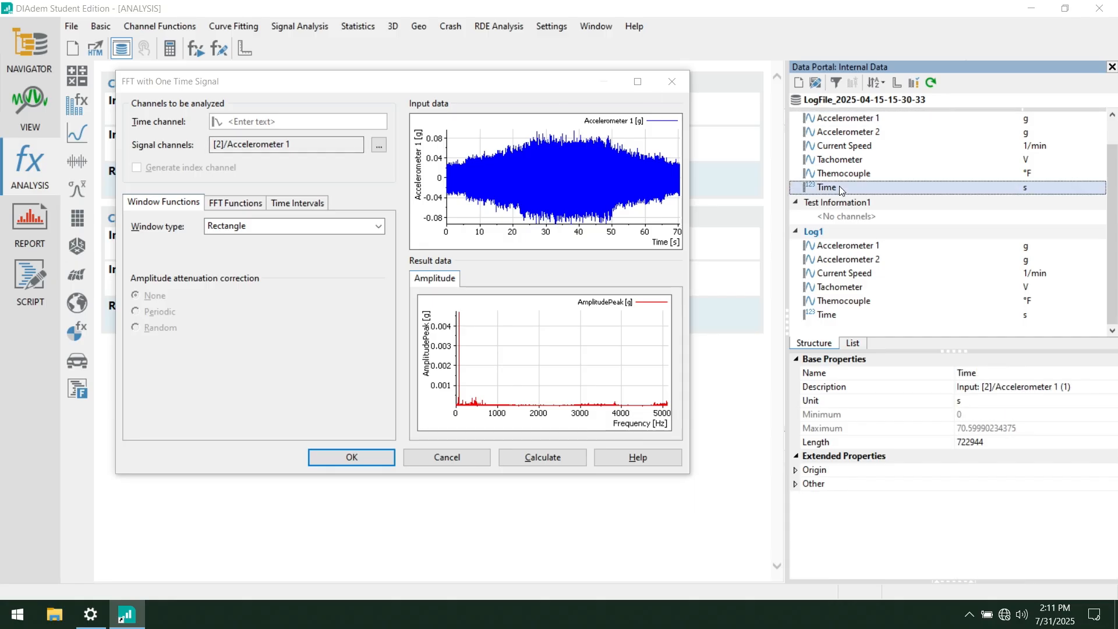
{"action": "left_click_drag", "start_coordinate": [840, 186], "coordinate": [251, 121]}
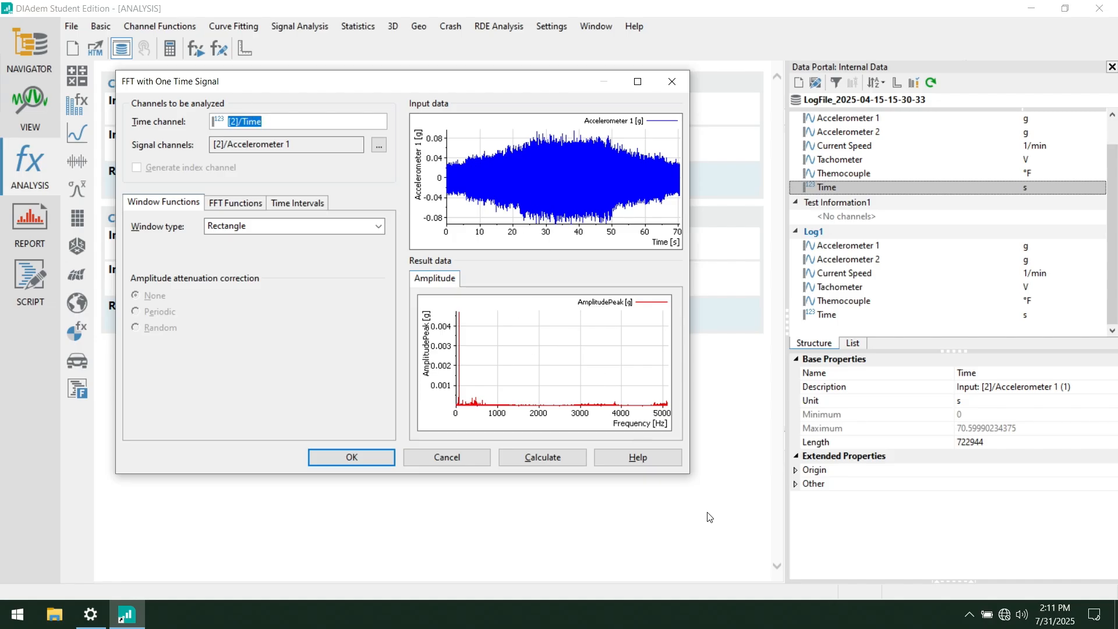
{"action": "left_click", "coordinate": [542, 457]}
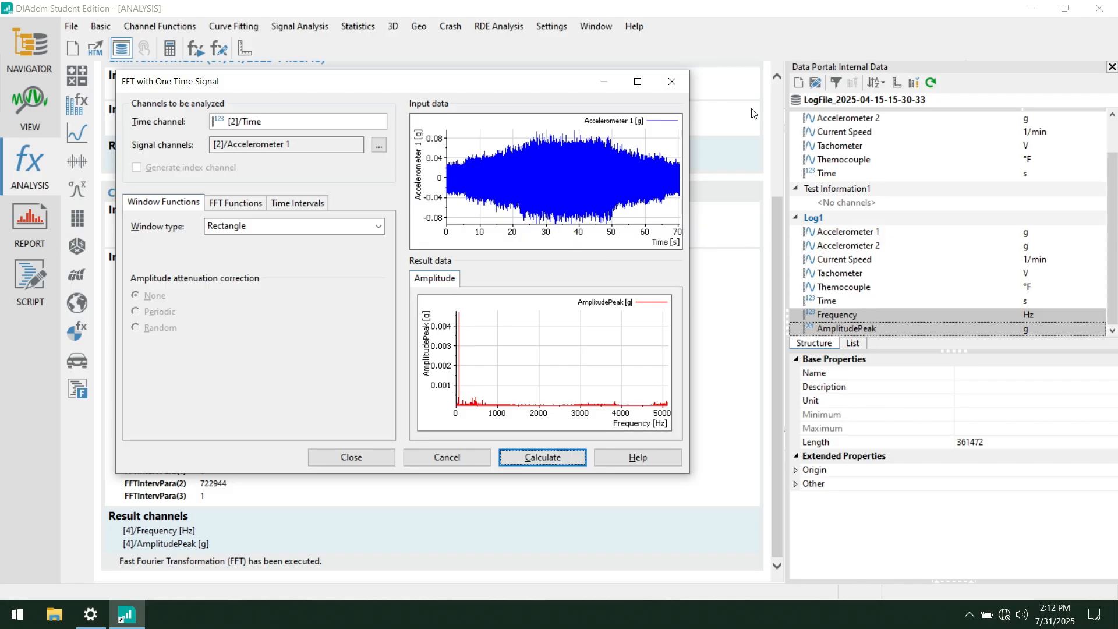
{"action": "left_click", "coordinate": [662, 86]}
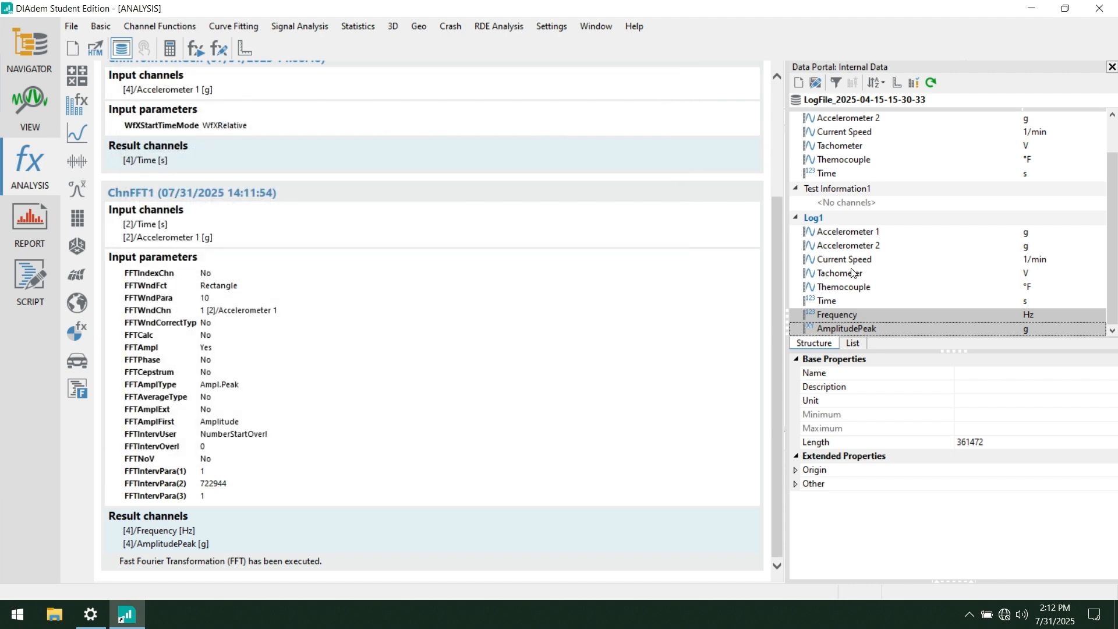
- Move the Frequency and AmplitudePeak result channels from the Log1 group into the Log group
{"action": "left_click", "coordinate": [852, 320]}
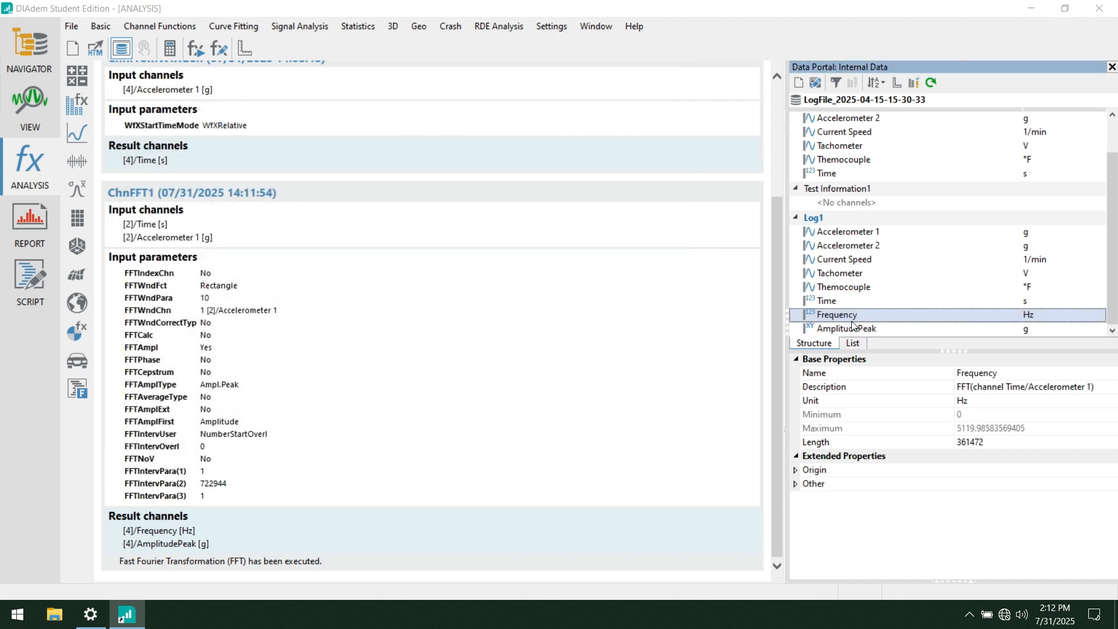
{"action": "left_click", "coordinate": [878, 328]}
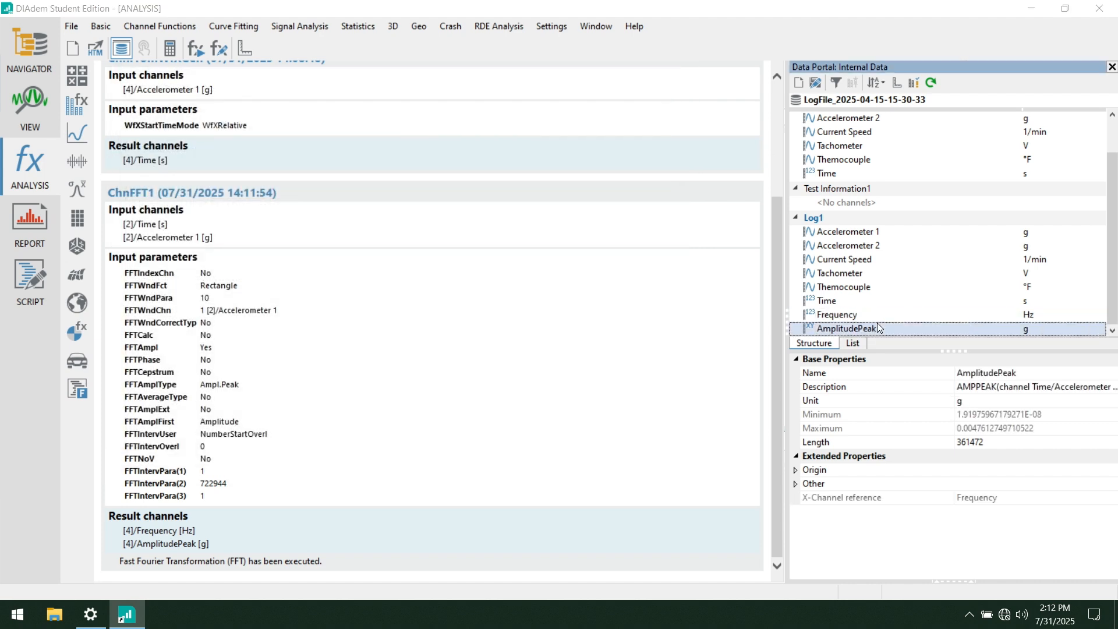
{"action": "left_click", "coordinate": [868, 316]}
{"action": "left_click", "coordinate": [870, 328], "text": "shift"}
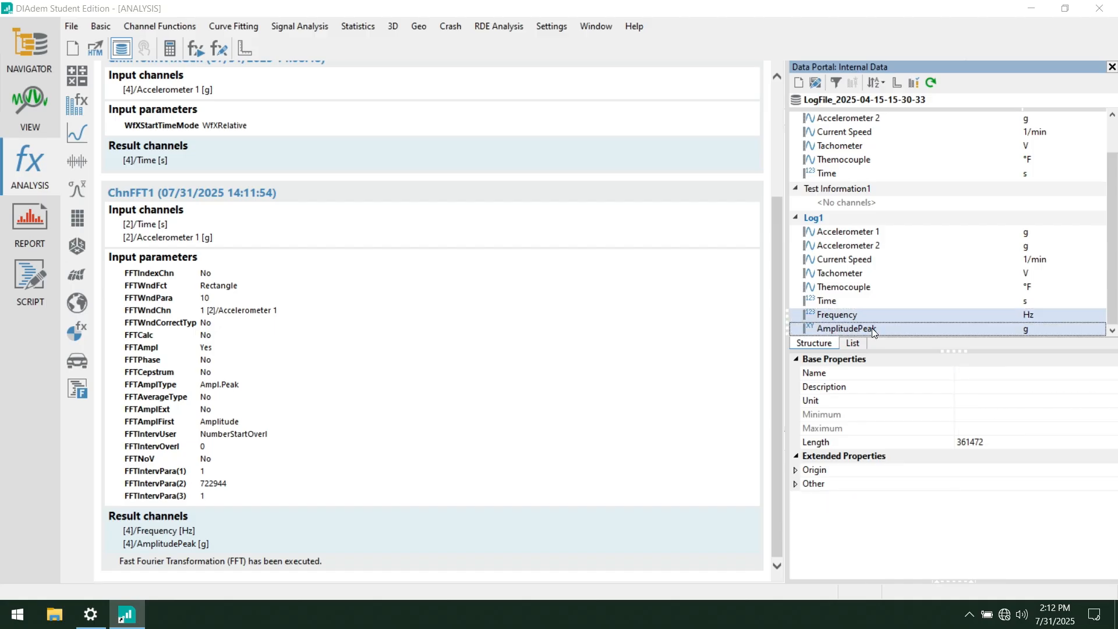
{"action": "left_click_drag", "start_coordinate": [866, 324], "coordinate": [865, 182]}
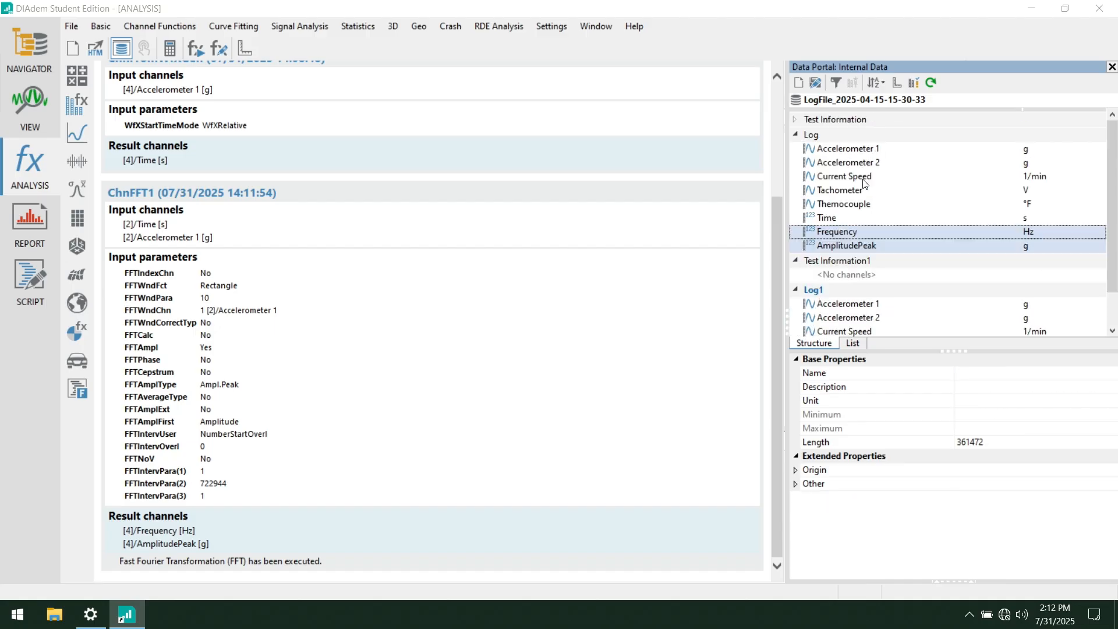
- Rename the Log group's Frequency channel to "Frequency Acc 1 Hysteresis"
{"action": "scroll", "coordinate": [890, 218], "scroll_direction": "down", "scroll_amount": 1}
{"action": "left_click", "coordinate": [883, 275]}
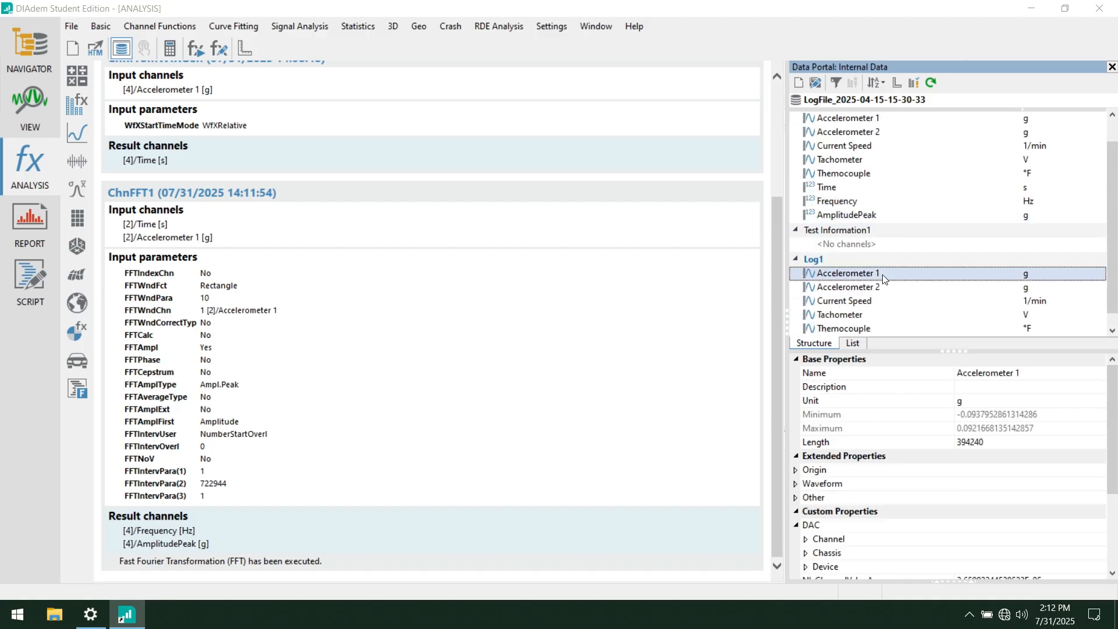
{"action": "left_click", "coordinate": [847, 200]}
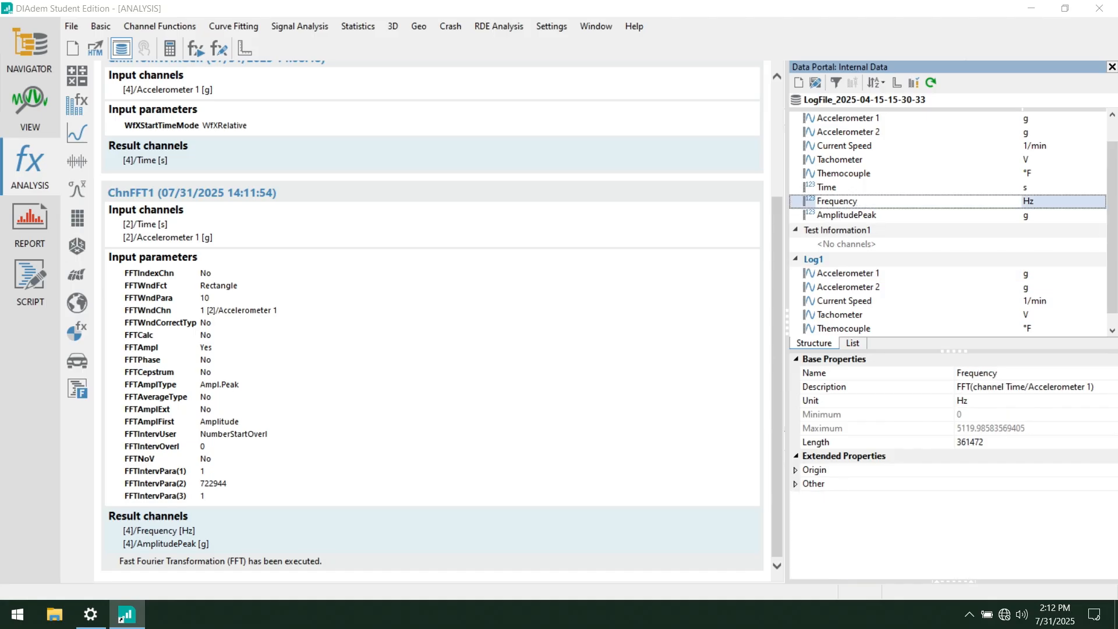
{"action": "type", "text": "Acc 1 Hysteresis"}
{"action": "left_click", "coordinate": [887, 215]}
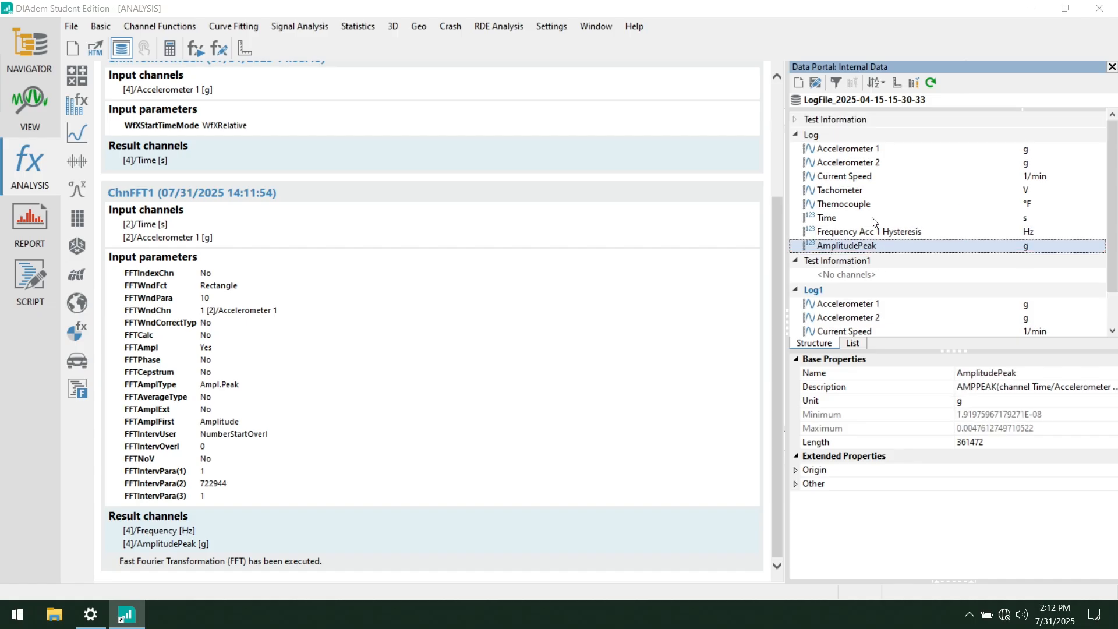
- Rename the Log group's AmplitudePeak channel to "AmplitudePeak Acc 1 Hysteresis"
{"action": "left_click", "coordinate": [862, 246]}
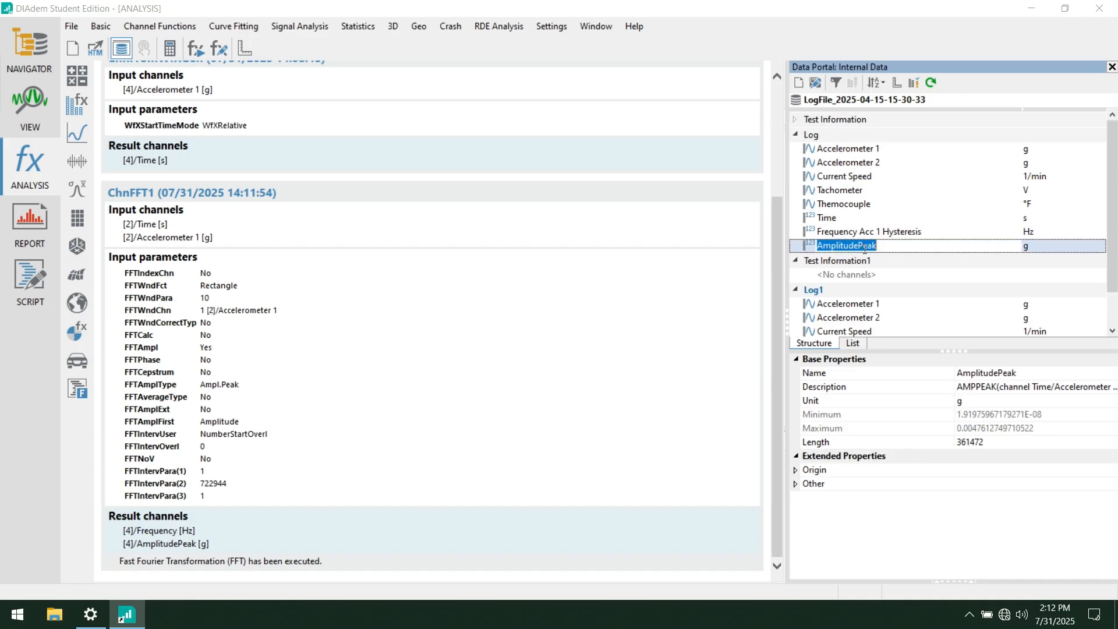
{"action": "left_click", "coordinate": [882, 248]}
{"action": "type", "text": "Ac"}
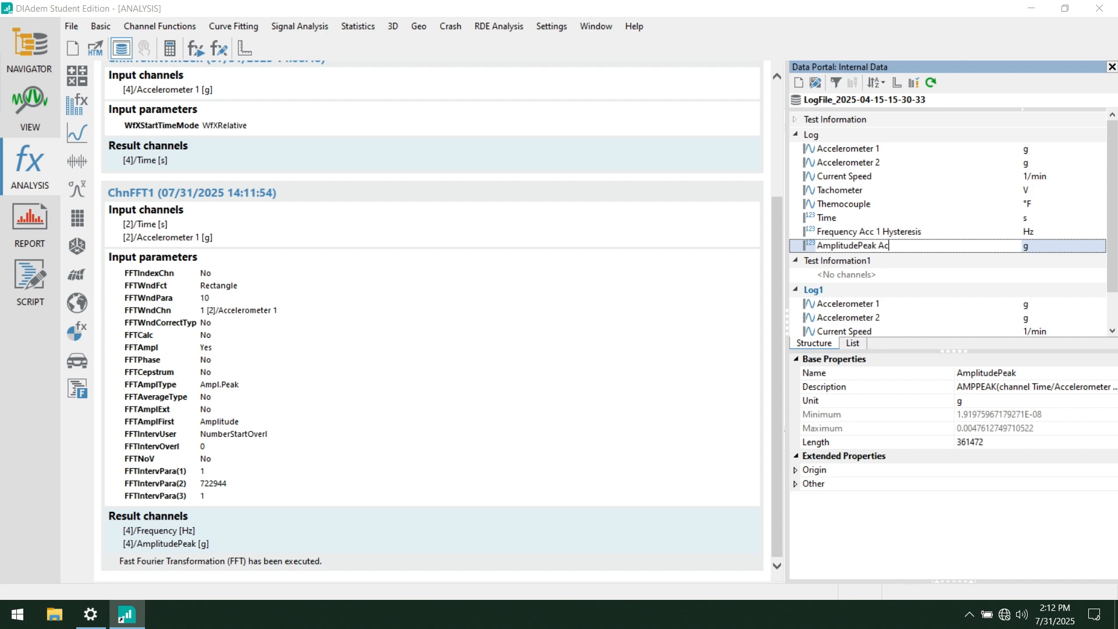
{"action": "type", "text": "c 1 Hysteresis"}
{"action": "left_click", "coordinate": [876, 204]}
- Start an FFT (One Time Signal) and set its signal channel to Accelerometer 1 from the Log1 group
{"action": "scroll", "coordinate": [874, 199], "scroll_direction": "down", "scroll_amount": 3}
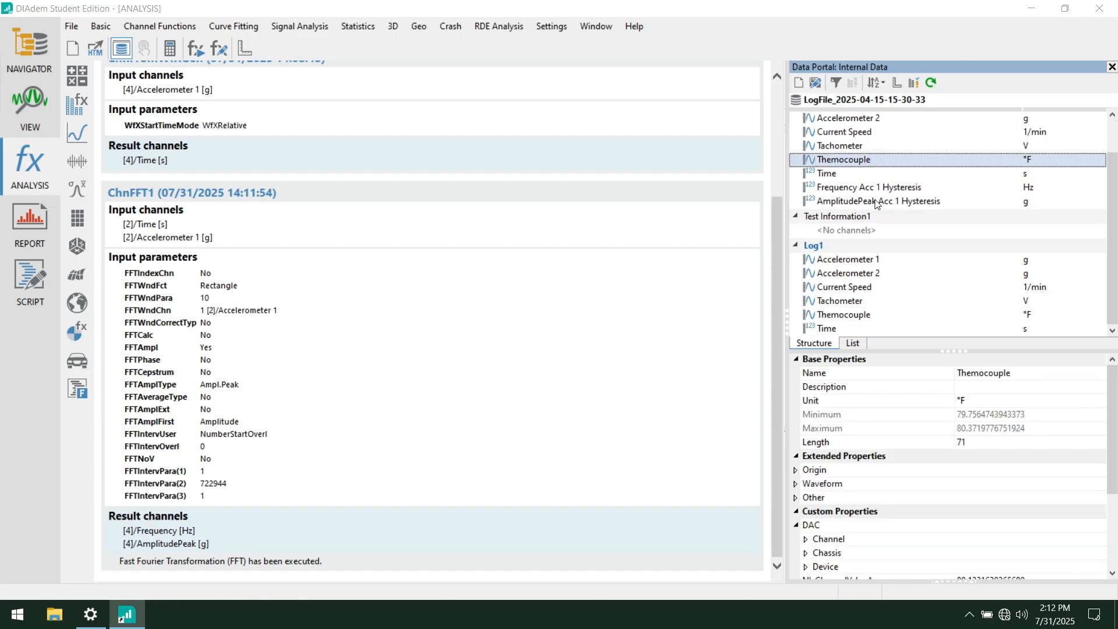
{"action": "left_click", "coordinate": [318, 27]}
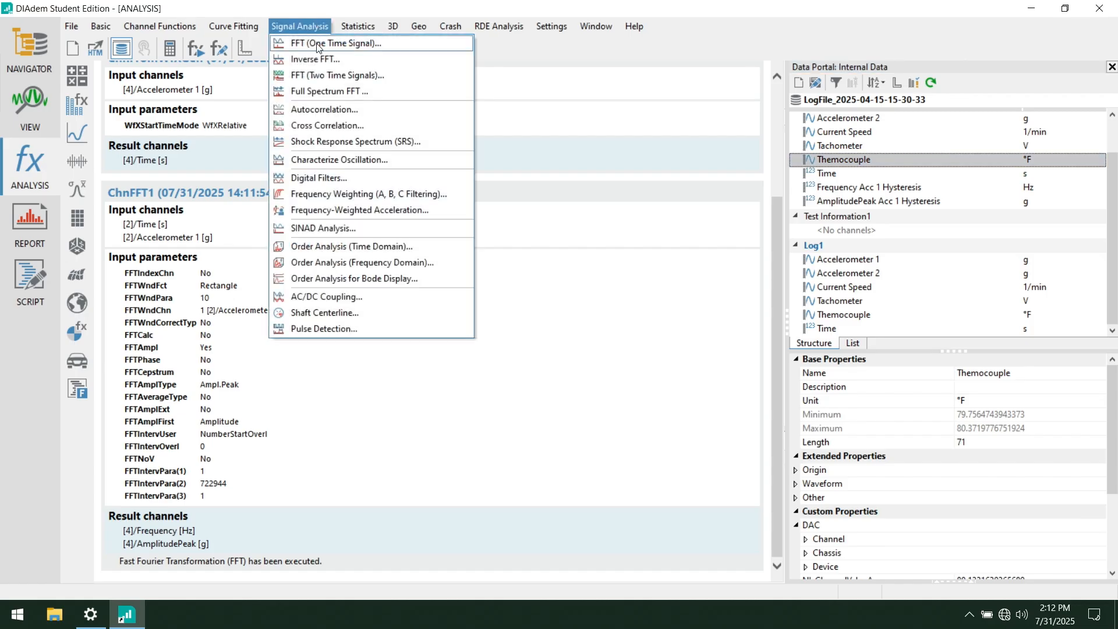
{"action": "left_click", "coordinate": [318, 46]}
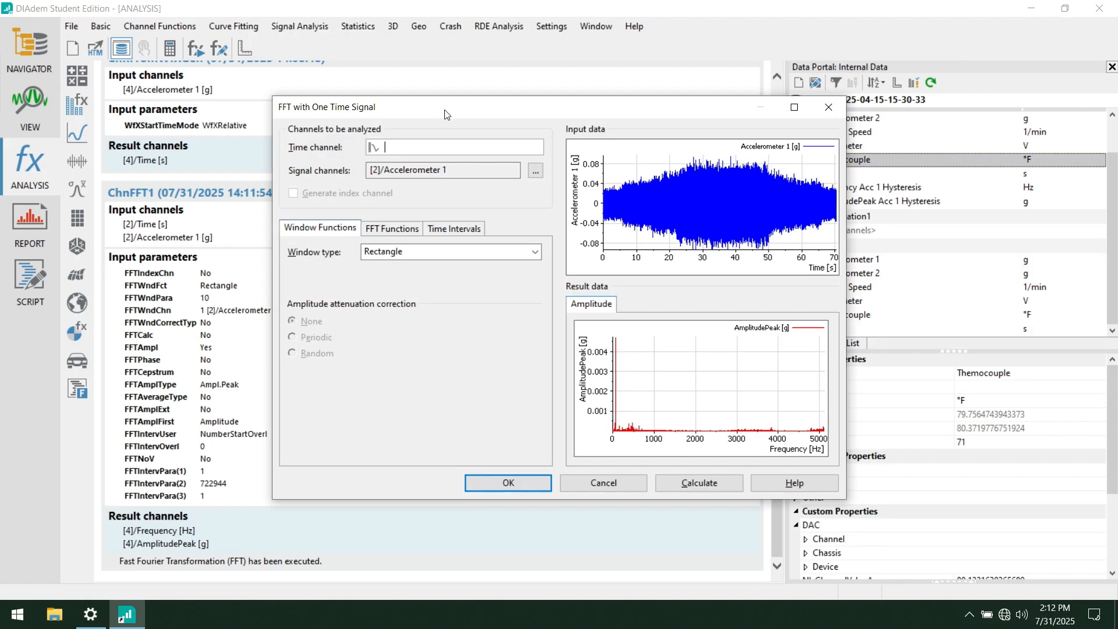
{"action": "left_click_drag", "start_coordinate": [446, 114], "coordinate": [307, 80]}
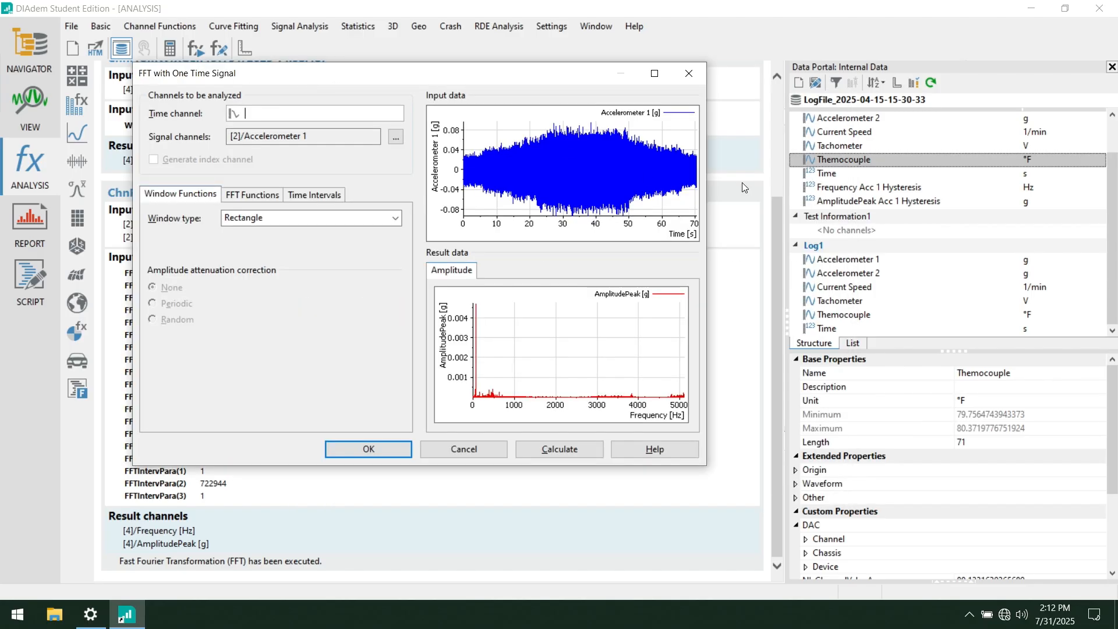
{"action": "left_click", "coordinate": [866, 263]}
{"action": "left_click_drag", "start_coordinate": [866, 263], "coordinate": [307, 136]}
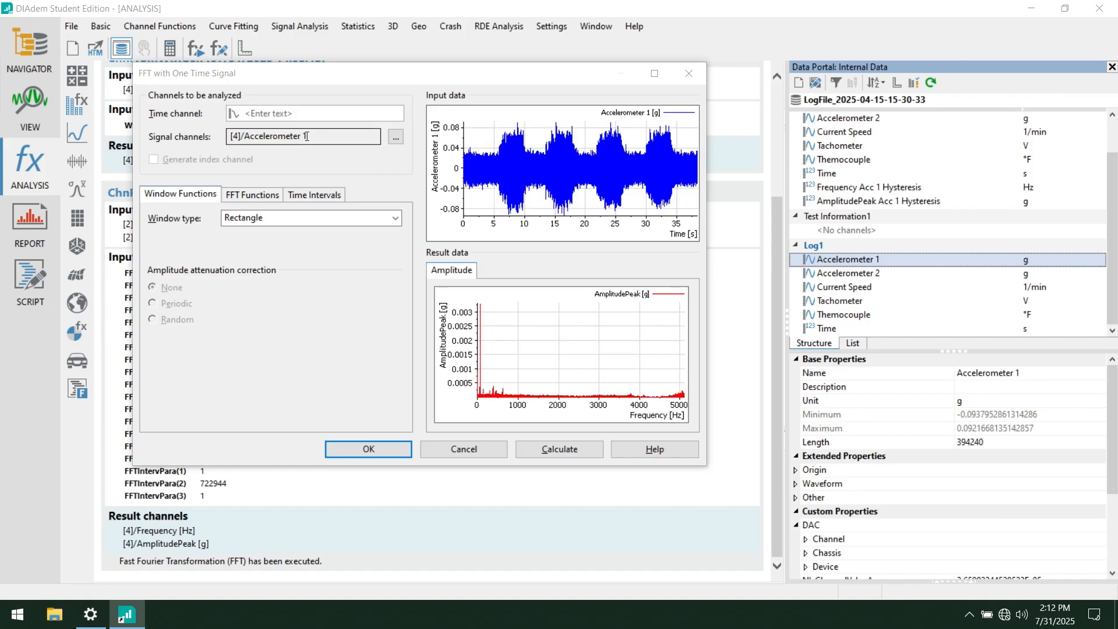
- Assign the Log1 group's Time channel as the FFT time channel, calculate the FFT and close the dialog
{"action": "left_click", "coordinate": [861, 329]}
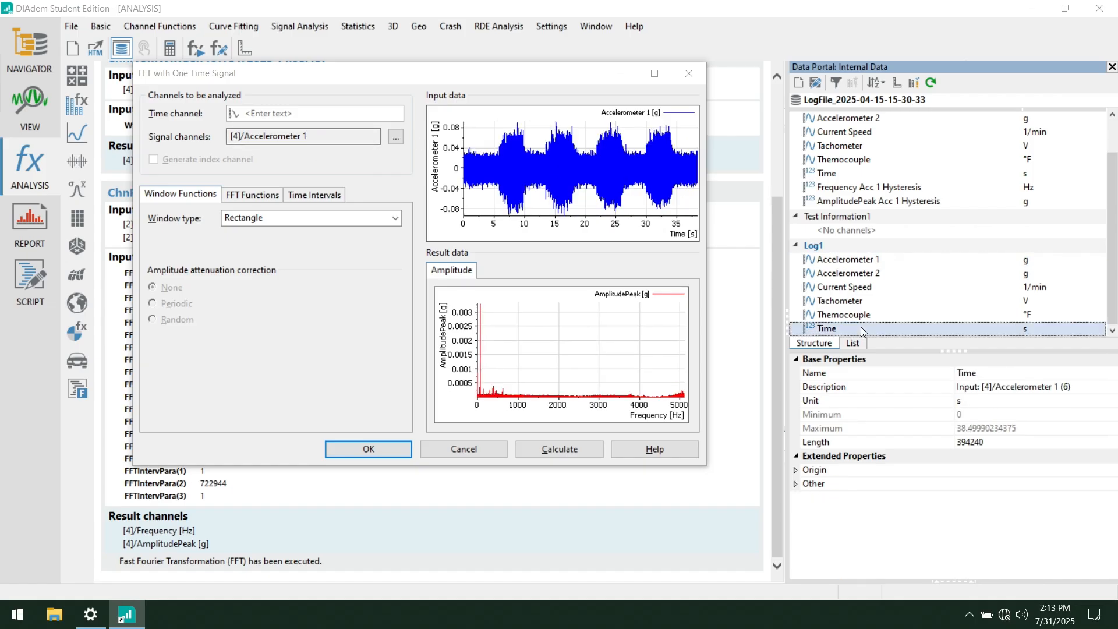
{"action": "left_click_drag", "start_coordinate": [847, 326], "coordinate": [281, 108]}
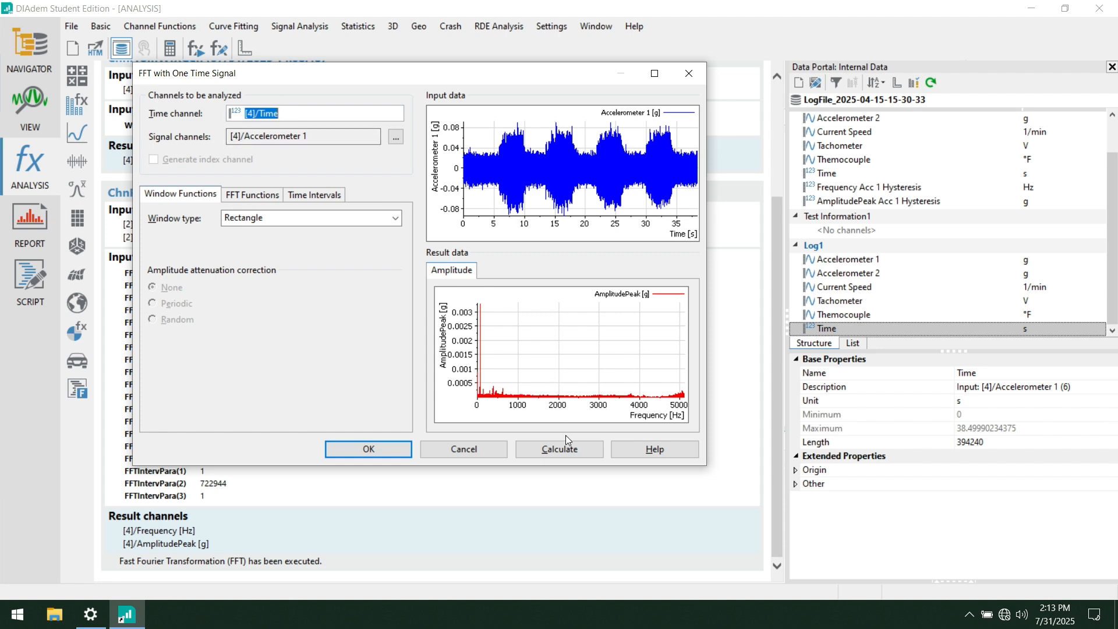
{"action": "left_click", "coordinate": [567, 457]}
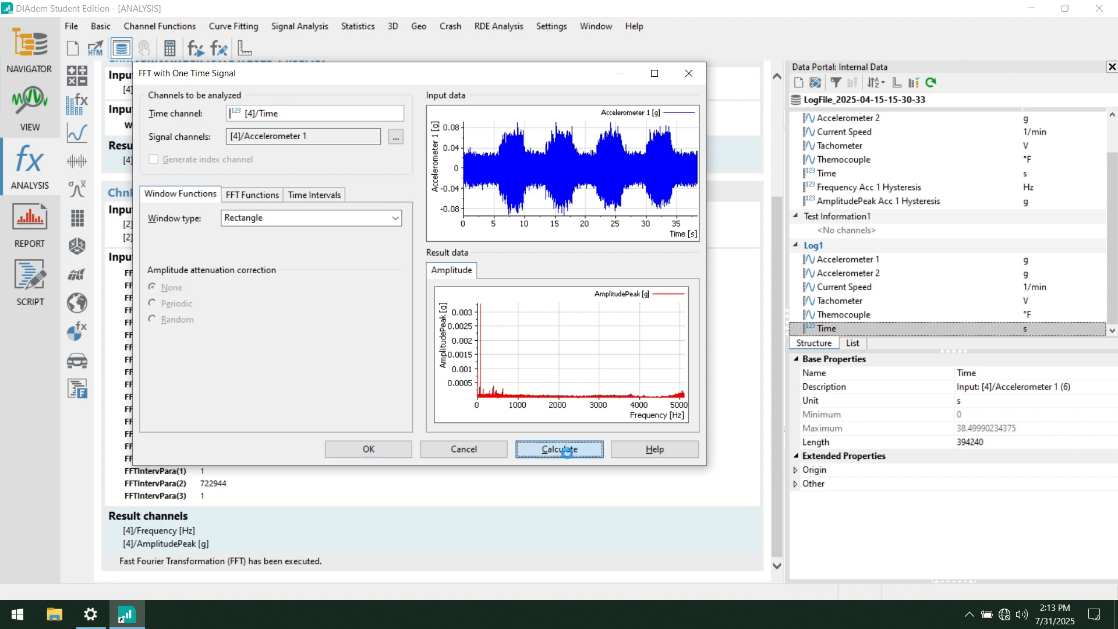
{"action": "left_click", "coordinate": [687, 76]}
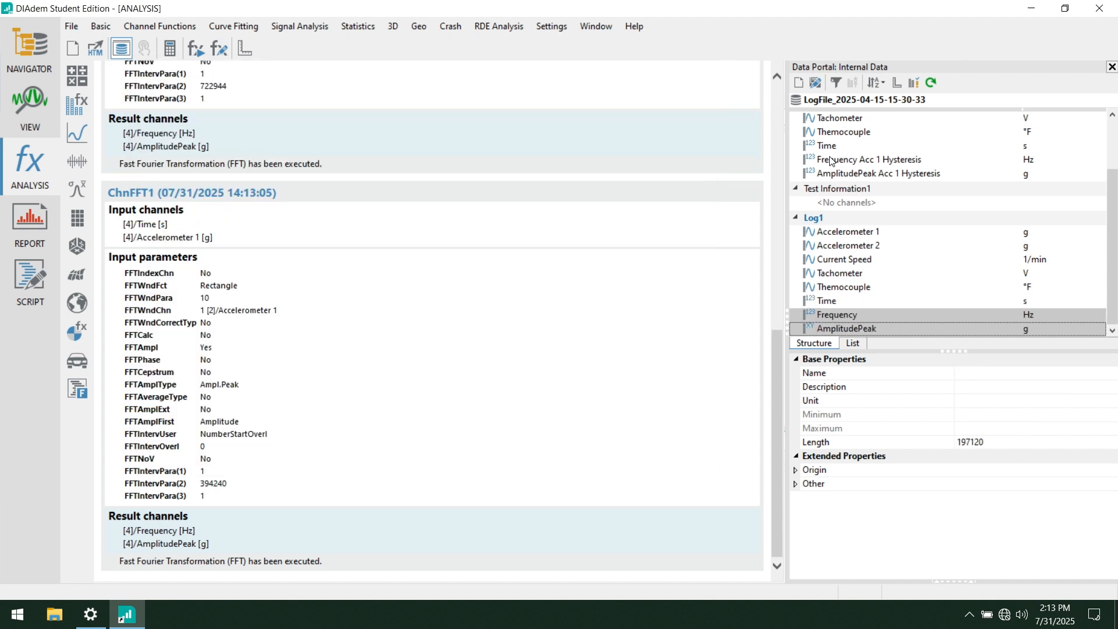
- Rename the Log1 group's Frequency channel to "Frequency Acc 1 ON\OFF"
{"action": "left_click", "coordinate": [893, 288]}
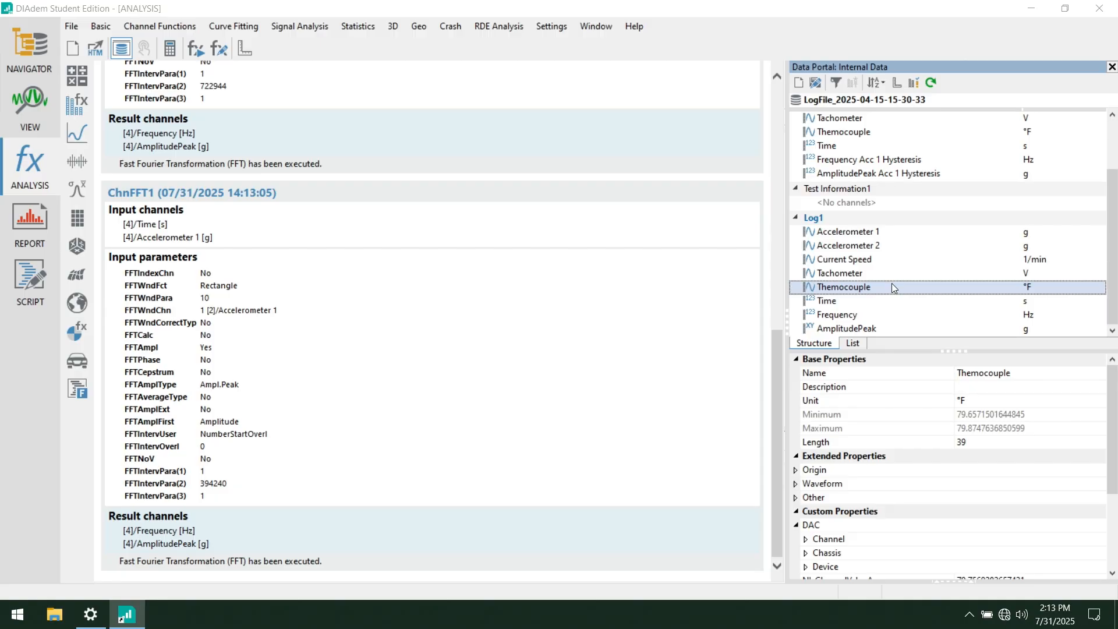
{"action": "scroll", "coordinate": [892, 285], "scroll_direction": "up", "scroll_amount": 1}
{"action": "scroll", "coordinate": [892, 287], "scroll_direction": "down", "scroll_amount": 1}
{"action": "left_click", "coordinate": [832, 316]}
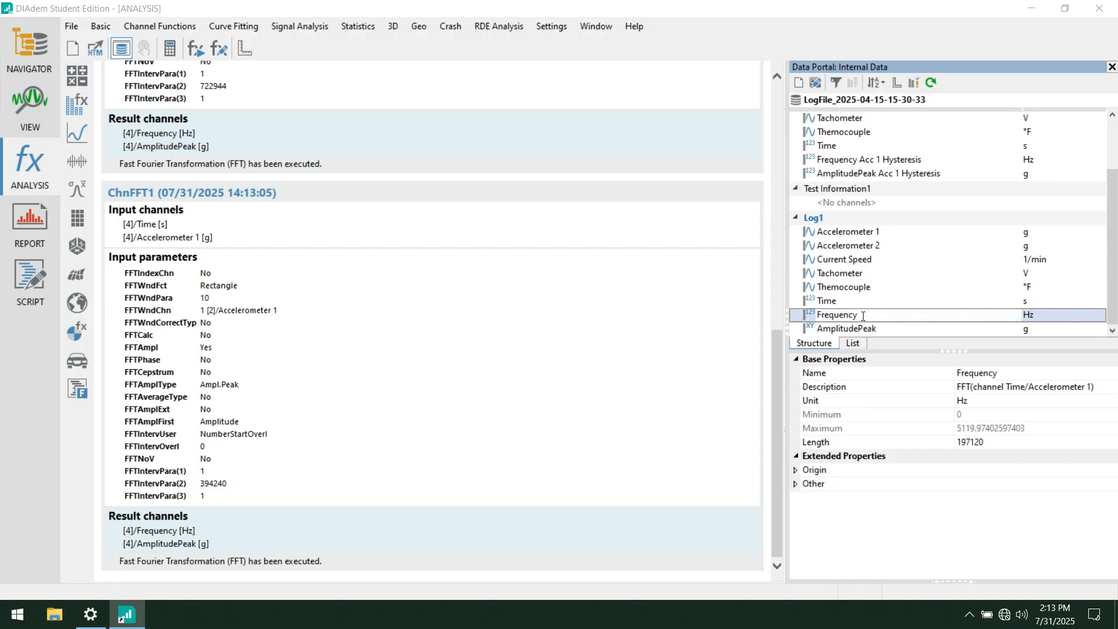
{"action": "type", "text": "Acc 1 ON/OFF"}
- Rename the Log1 group's AmplitudePeak channel to "AmplitudePeak Acc 1 ON\OFF"
{"action": "left_click", "coordinate": [824, 327]}
{"action": "key", "text": "End"}
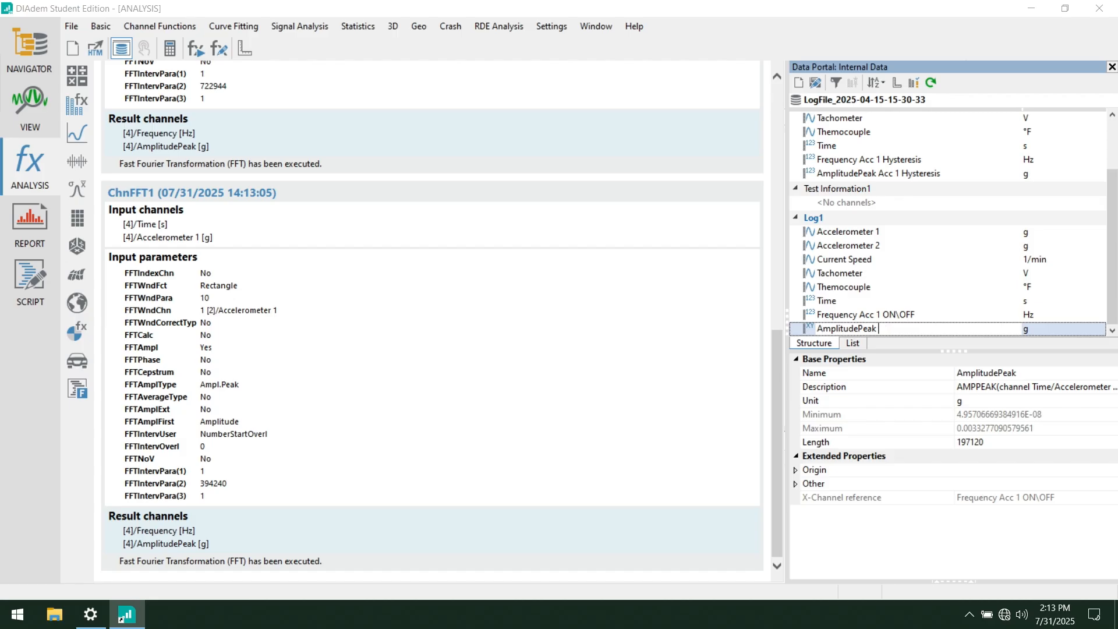
{"action": "type", "text": "Acc 1 ON/OFF"}
- Try to rename the Log1 frequency channel to "Frequency Acc 1 ON/OFF" with a forward slash
{"action": "left_click", "coordinate": [899, 314]}
{"action": "left_click", "coordinate": [899, 315]}
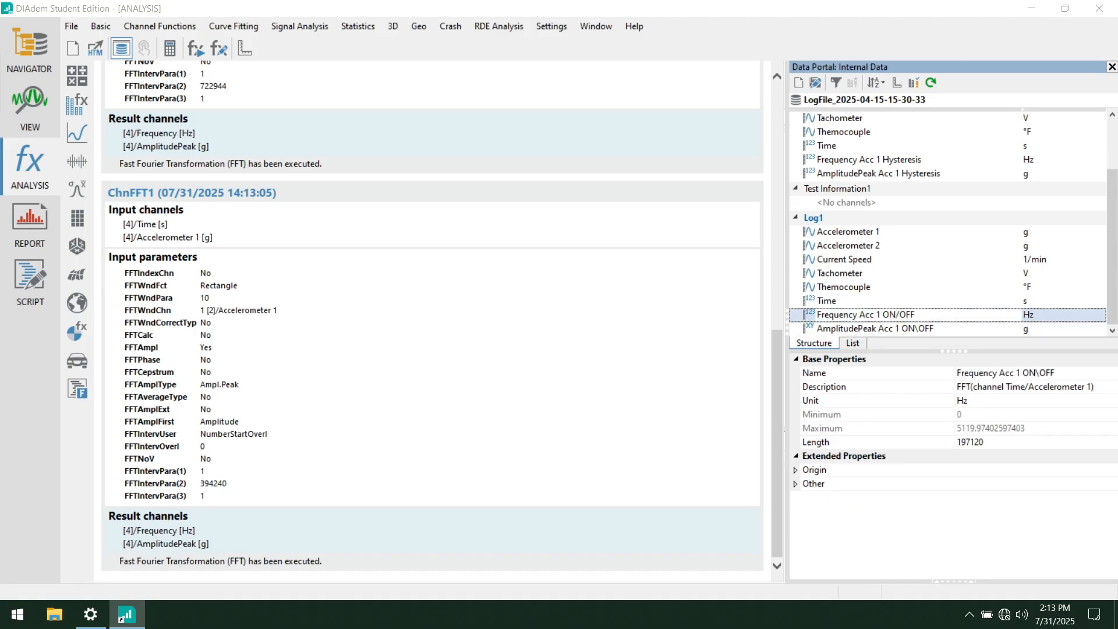
{"action": "left_click", "coordinate": [934, 285]}
- Start the Find Peaks calculation and set its X-channel to the Log group's Frequency Acc 1 Hysteresis
{"action": "scroll", "coordinate": [934, 285], "scroll_direction": "up", "scroll_amount": 2}
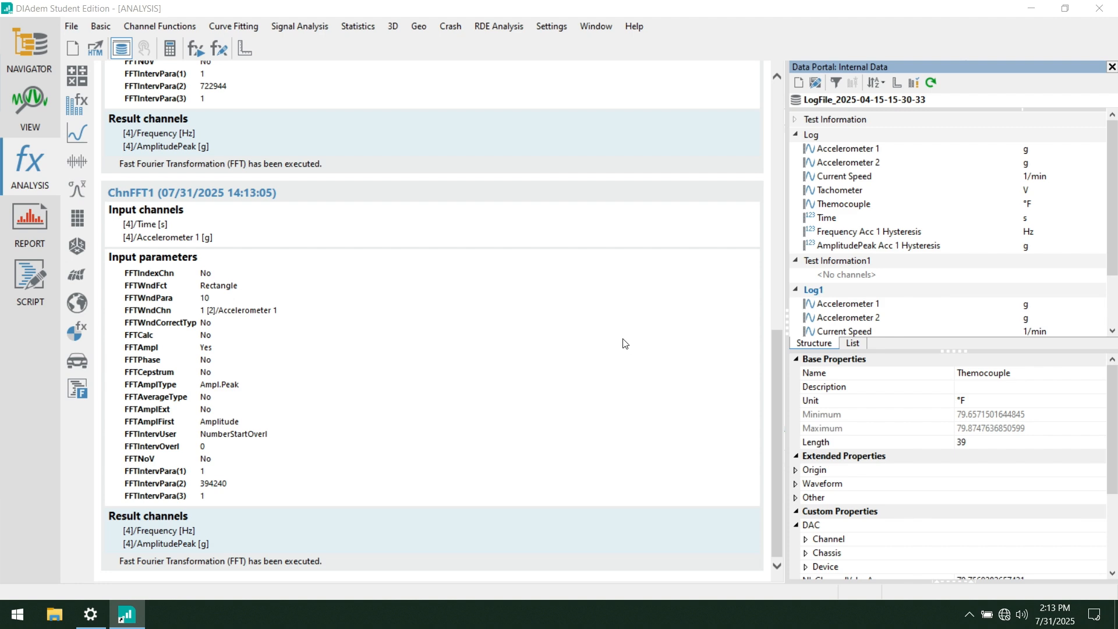
{"action": "left_click", "coordinate": [78, 108]}
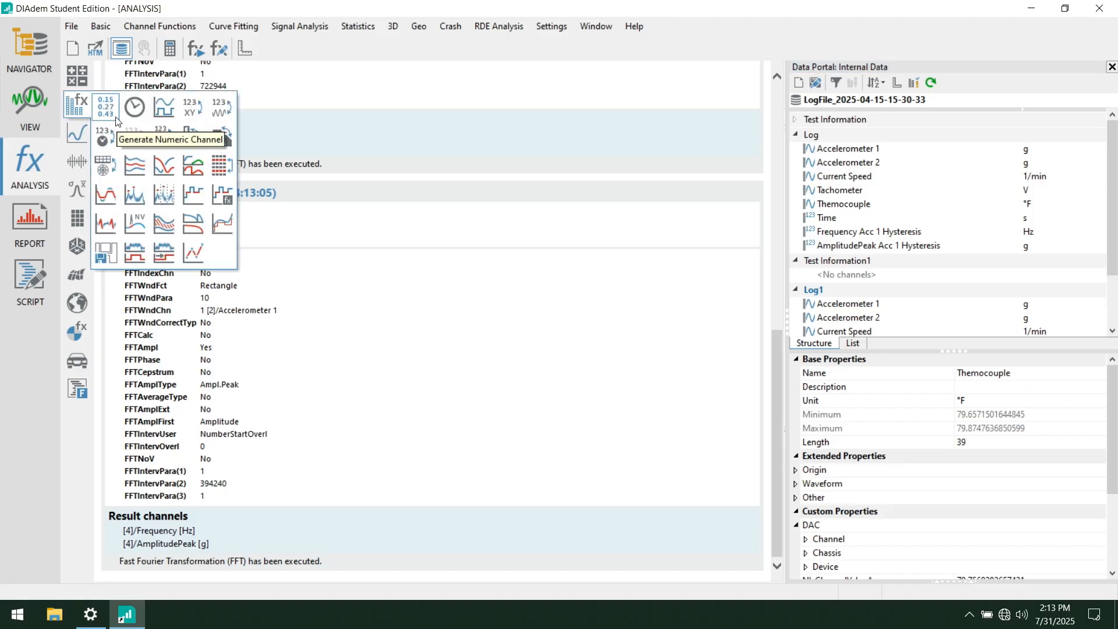
{"action": "left_click", "coordinate": [132, 197]}
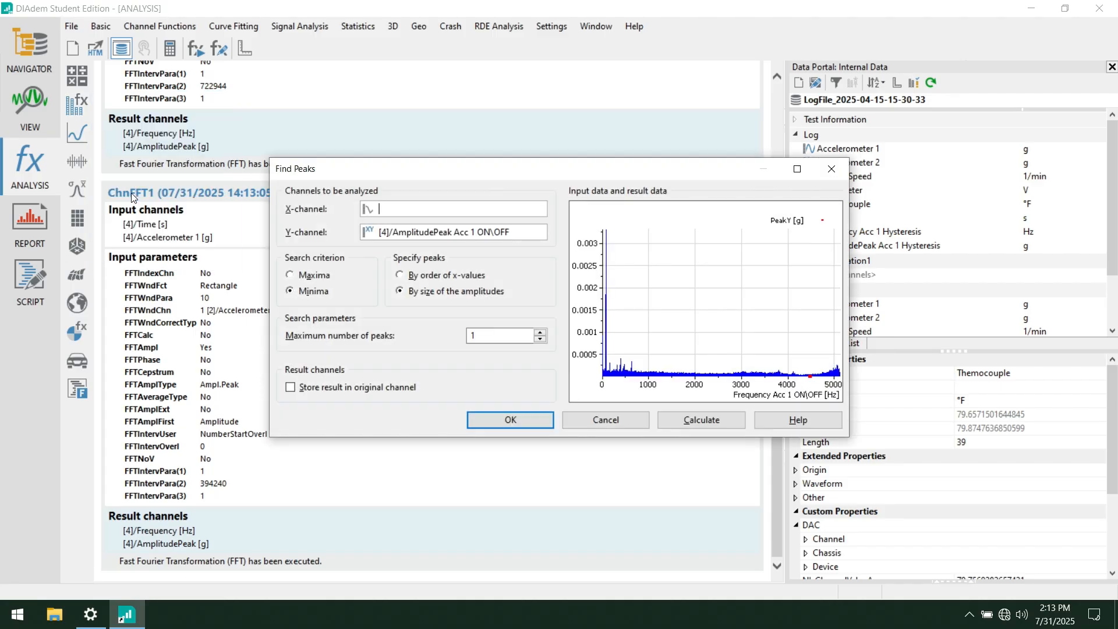
{"action": "left_click_drag", "start_coordinate": [389, 175], "coordinate": [300, 114]}
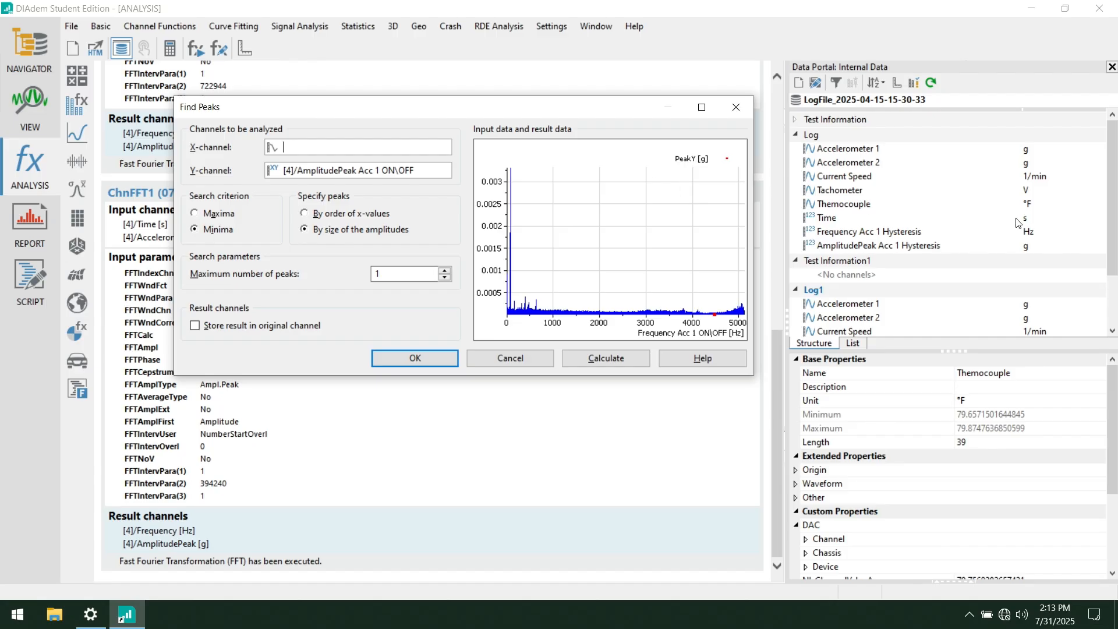
{"action": "scroll", "coordinate": [921, 226], "scroll_direction": "down", "scroll_amount": 1}
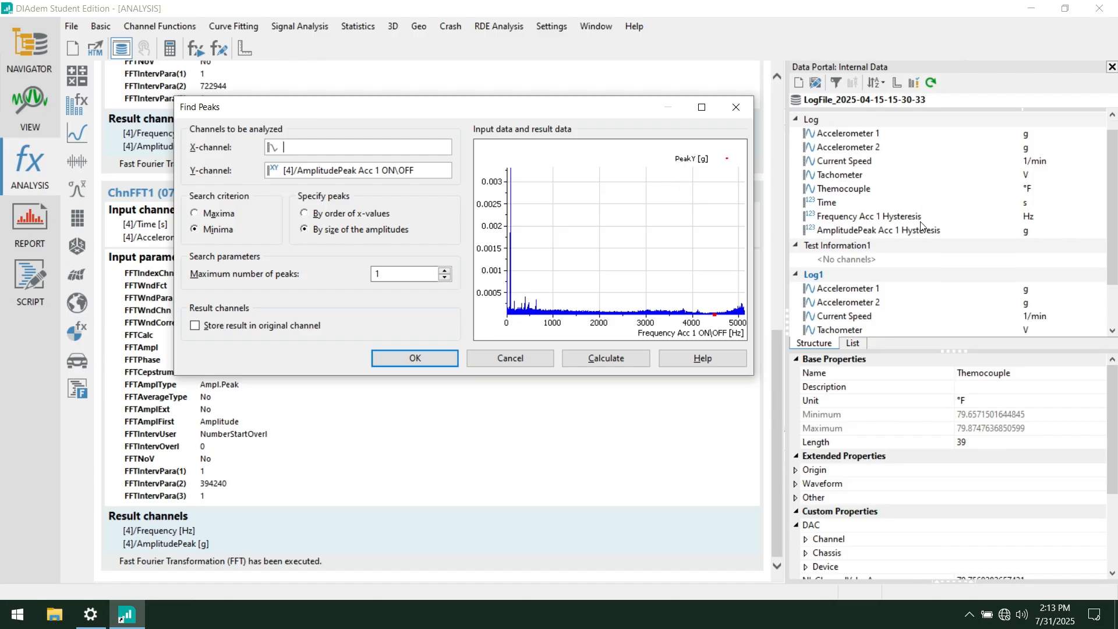
{"action": "left_click", "coordinate": [894, 218]}
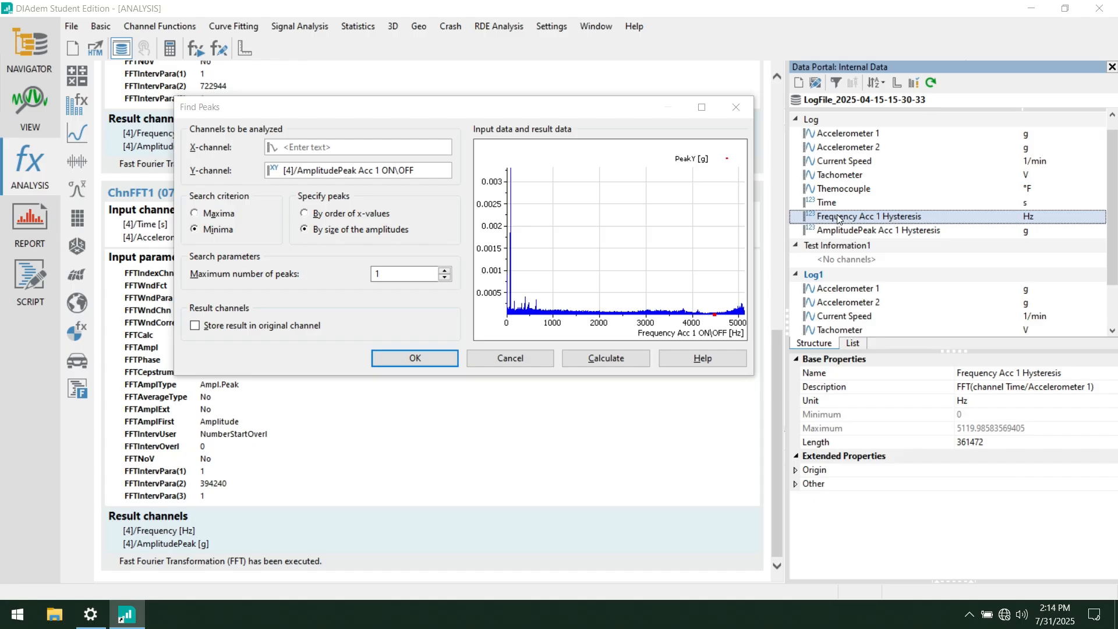
{"action": "left_click_drag", "start_coordinate": [838, 218], "coordinate": [401, 146]}
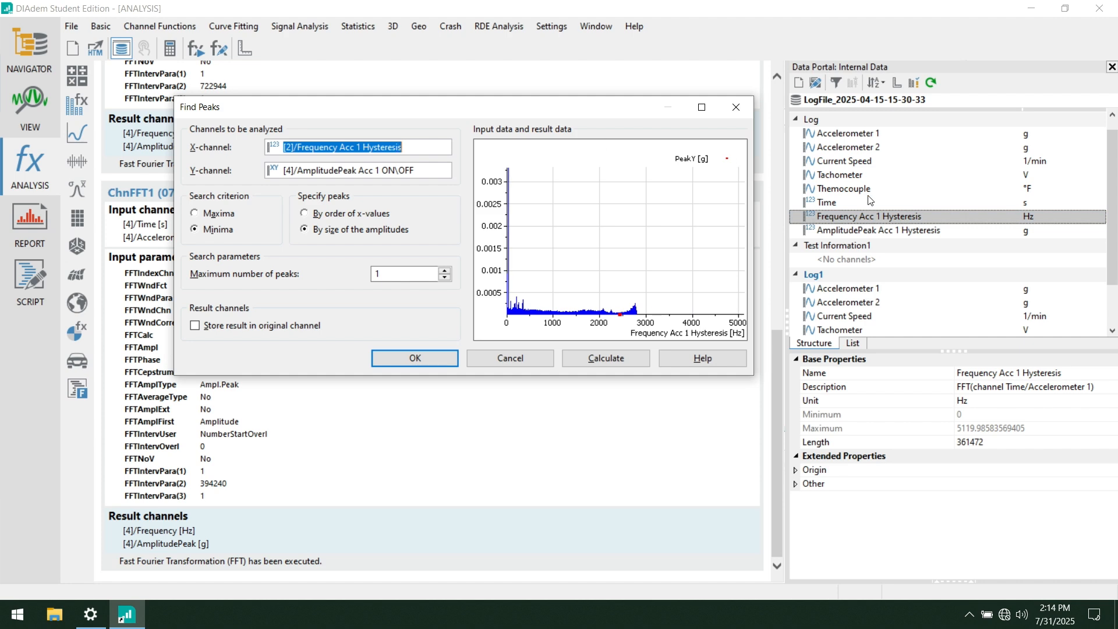
- Set the Find Peaks Y-channel to the Log group's AmplitudePeak Acc 1 Hysteresis and the search criterion to Maxima
{"action": "left_click", "coordinate": [871, 232]}
{"action": "left_click_drag", "start_coordinate": [871, 232], "coordinate": [357, 168]}
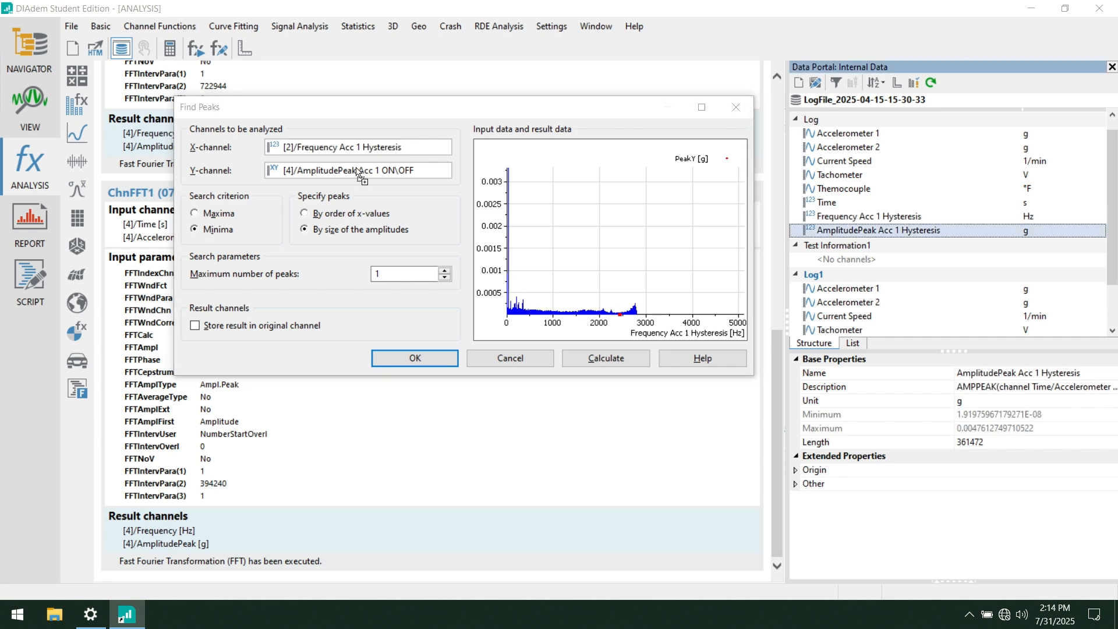
{"action": "left_click", "coordinate": [216, 213]}
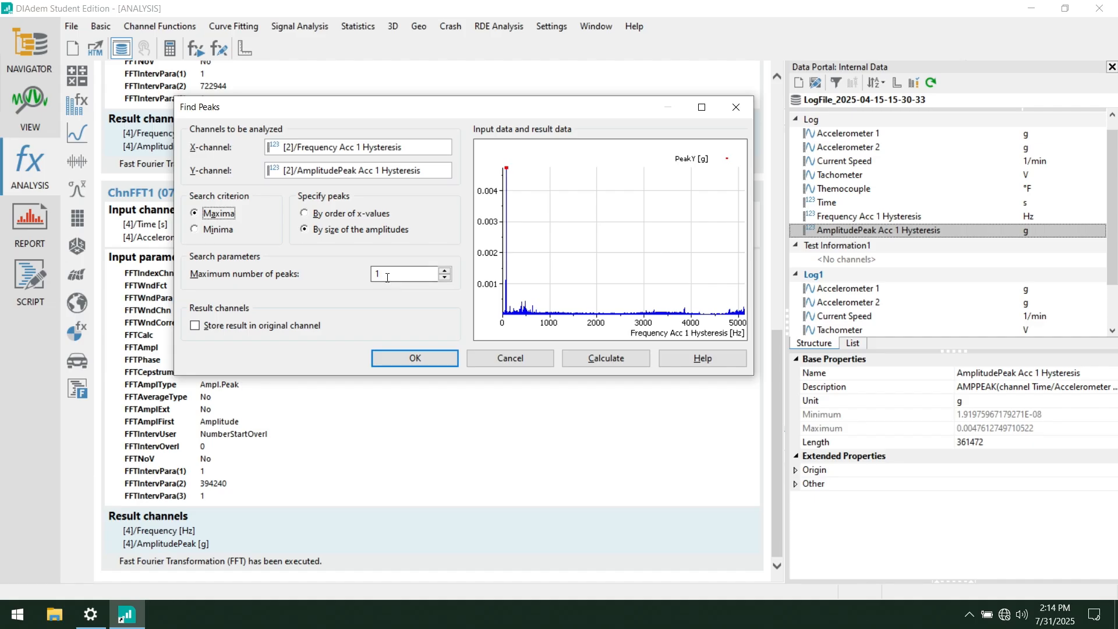
- Calculate the single hysteresis peak and move the resulting PeakX and PeakY channels into the Log group below AmplitudePeak Acc 1 Hysteresis
{"action": "left_click", "coordinate": [429, 358]}
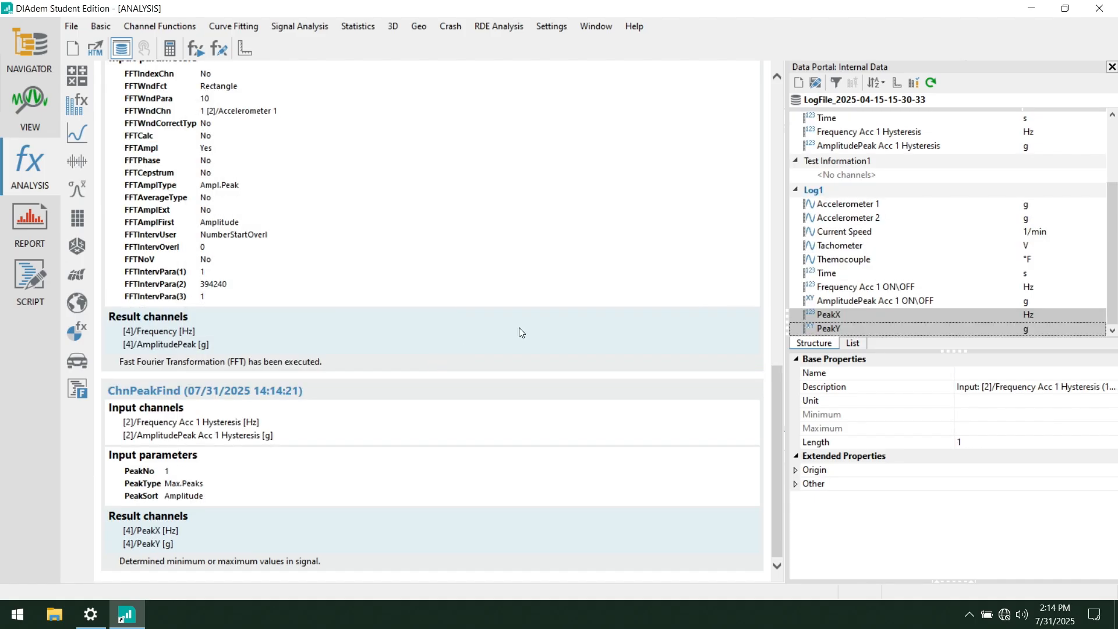
{"action": "left_click", "coordinate": [886, 316]}
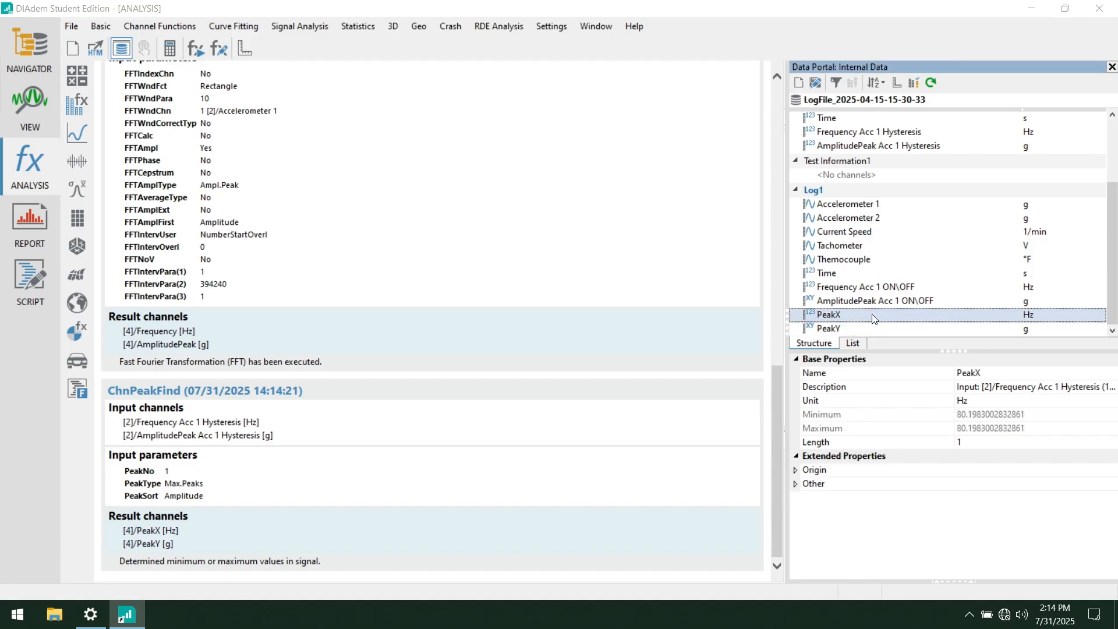
{"action": "left_click", "coordinate": [869, 326], "text": "shift"}
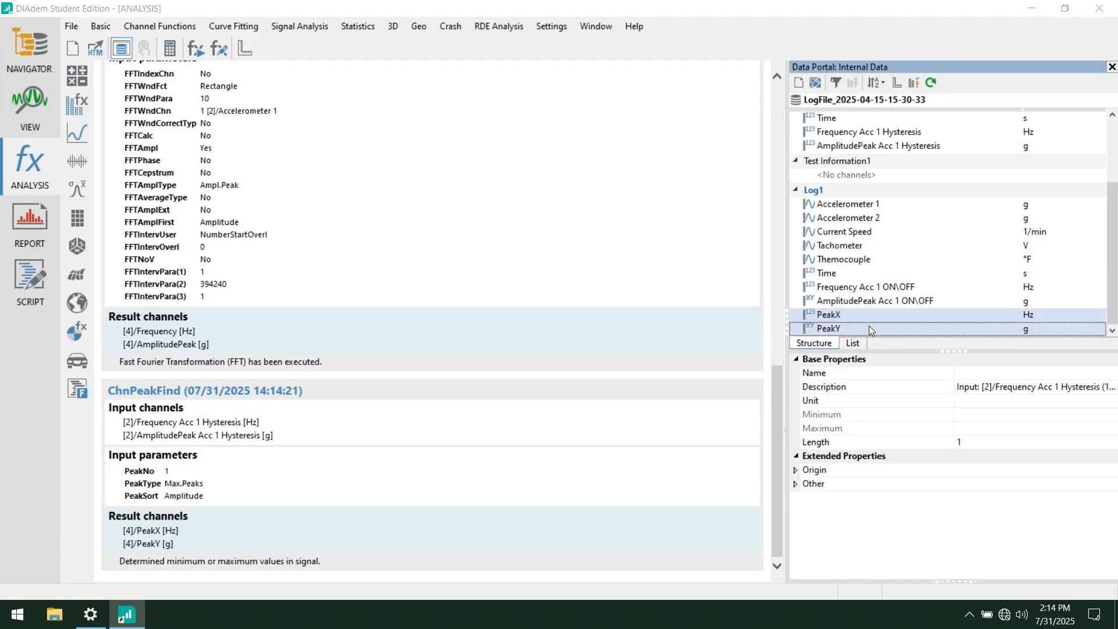
{"action": "left_click_drag", "start_coordinate": [861, 316], "coordinate": [844, 153]}
{"action": "left_click_drag", "start_coordinate": [857, 319], "coordinate": [862, 156]}
{"action": "left_click", "coordinate": [899, 235]}
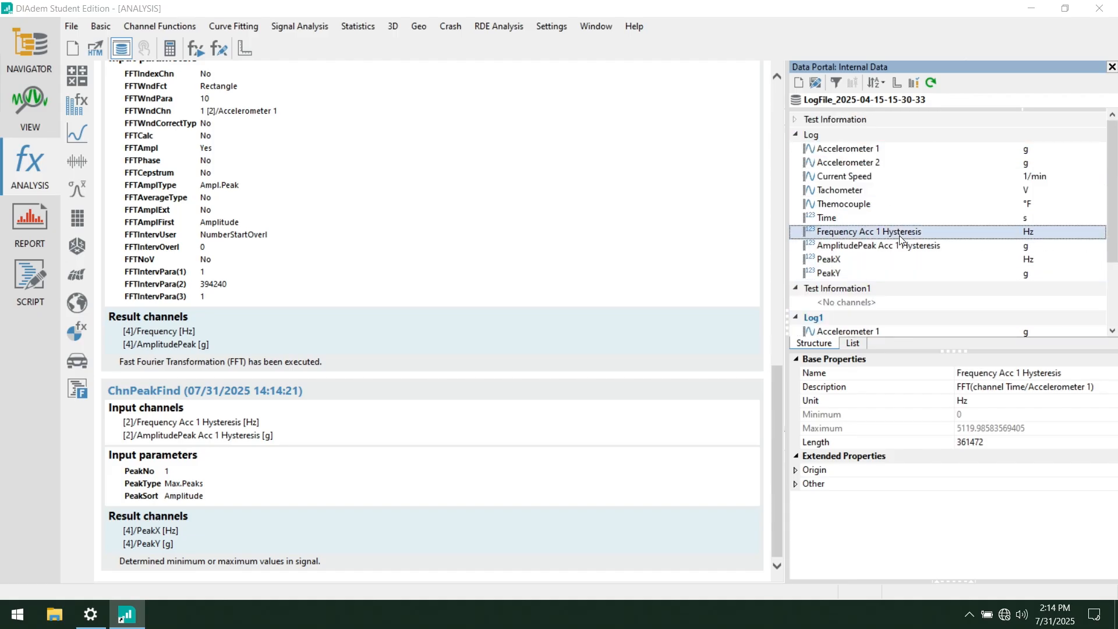
- Start another Find Peaks calculation and set its X-channel to the Log1 group's Frequency Acc 1 ON\OFF
{"action": "scroll", "coordinate": [900, 238], "scroll_direction": "down", "scroll_amount": 1}
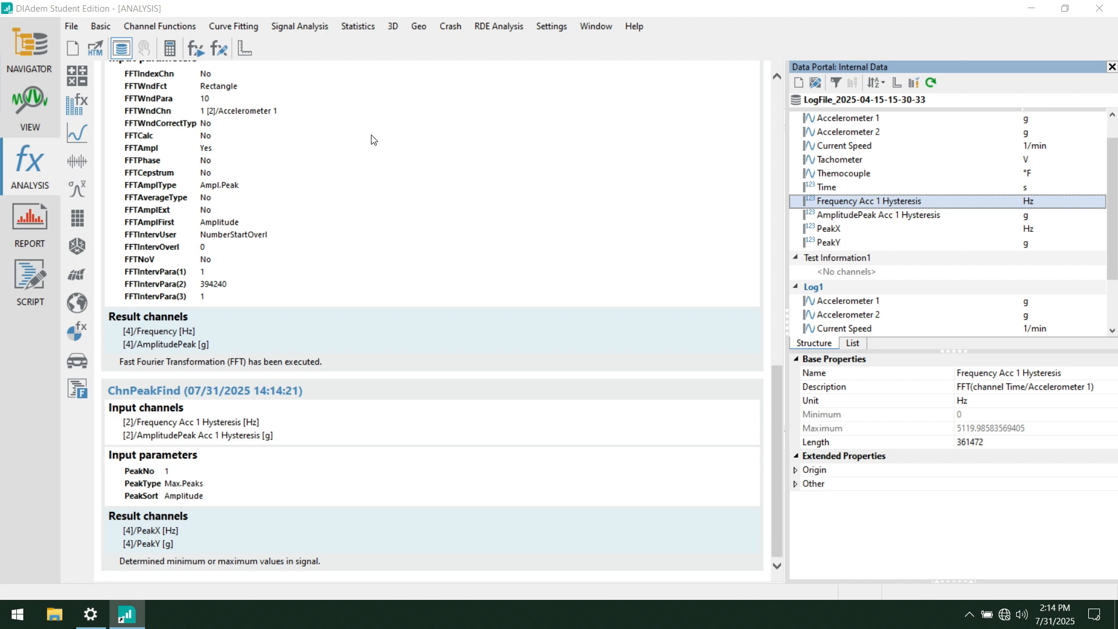
{"action": "left_click", "coordinate": [83, 107]}
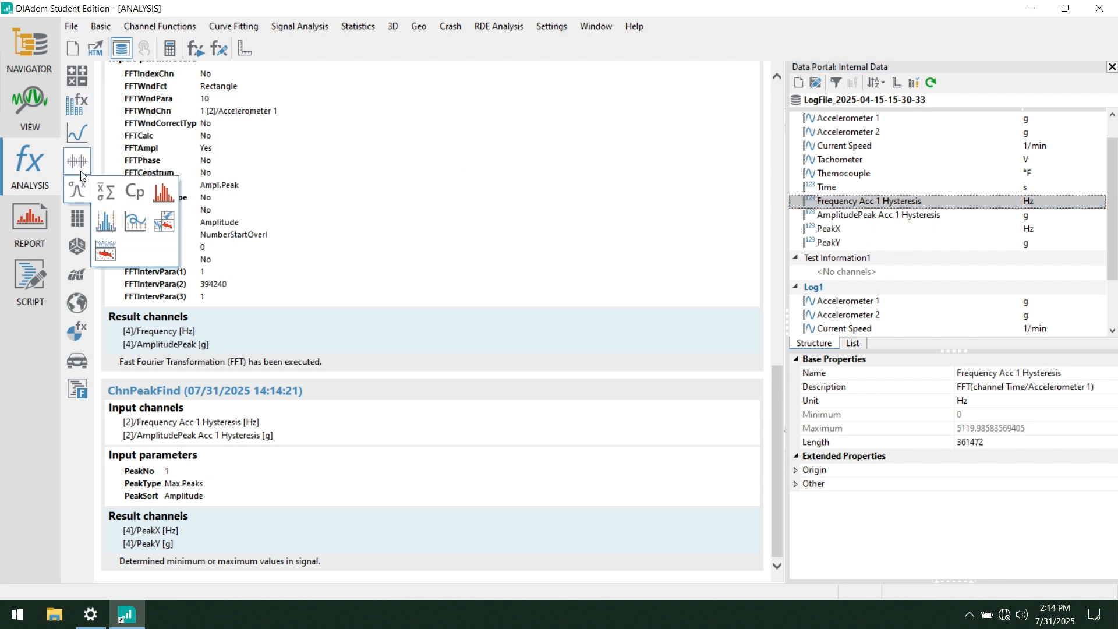
{"action": "mouse_move", "coordinate": [80, 163]}
{"action": "mouse_move", "coordinate": [78, 106]}
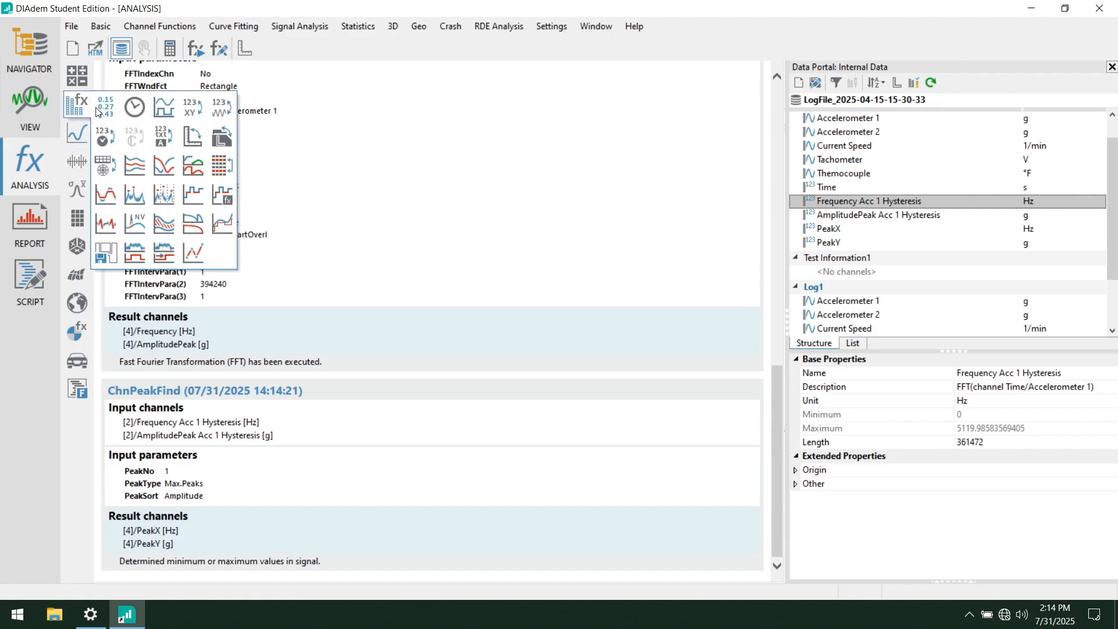
{"action": "left_click", "coordinate": [141, 201]}
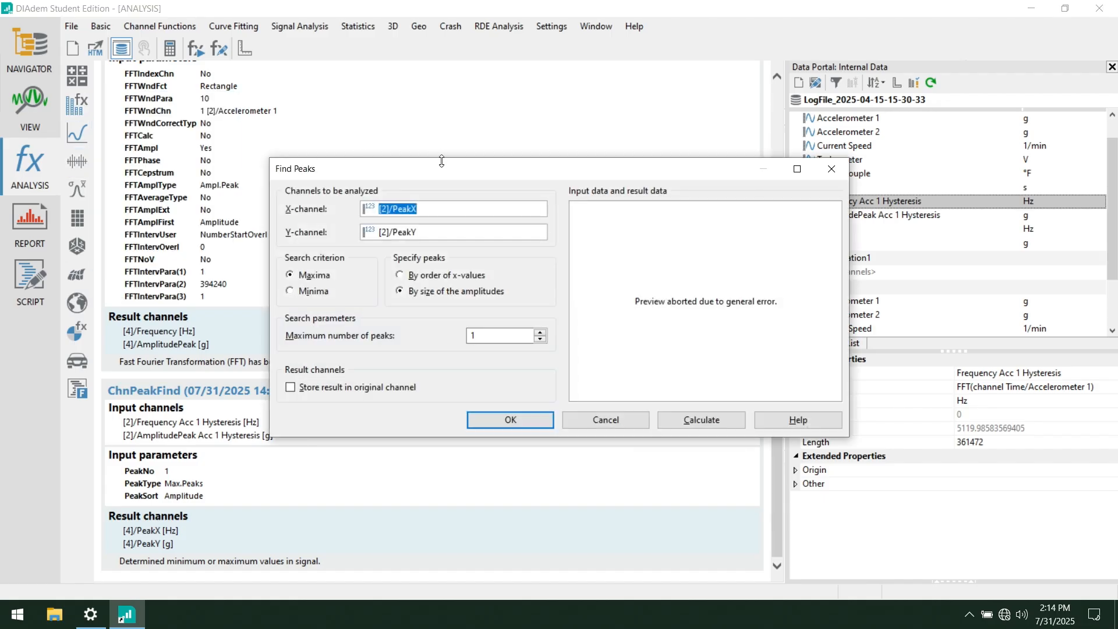
{"action": "left_click_drag", "start_coordinate": [440, 159], "coordinate": [328, 97]}
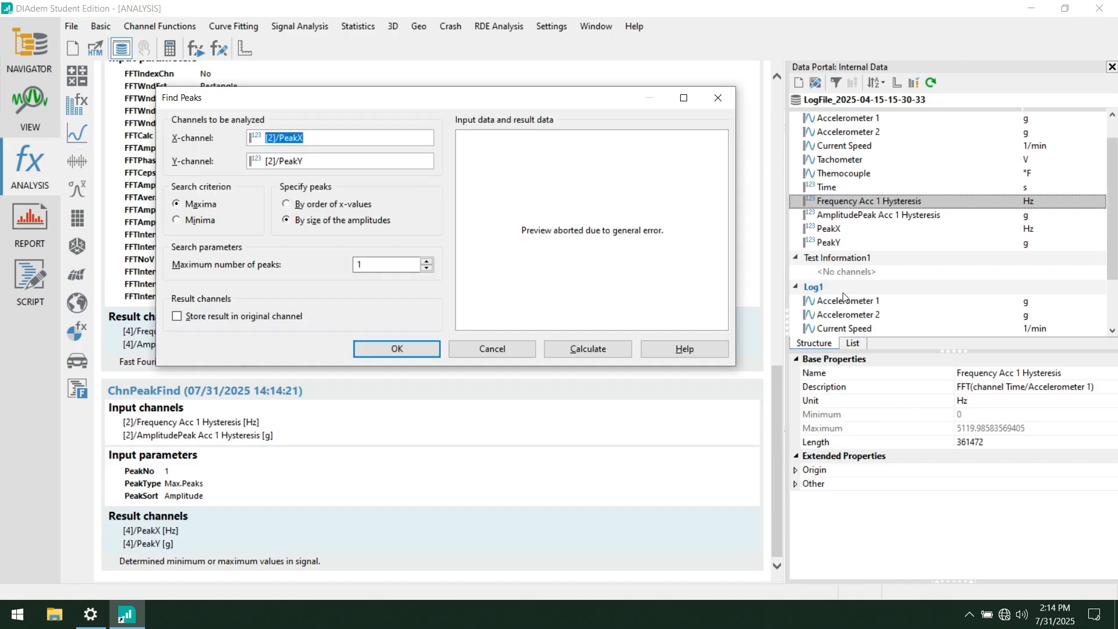
{"action": "scroll", "coordinate": [841, 306], "scroll_direction": "down", "scroll_amount": 2}
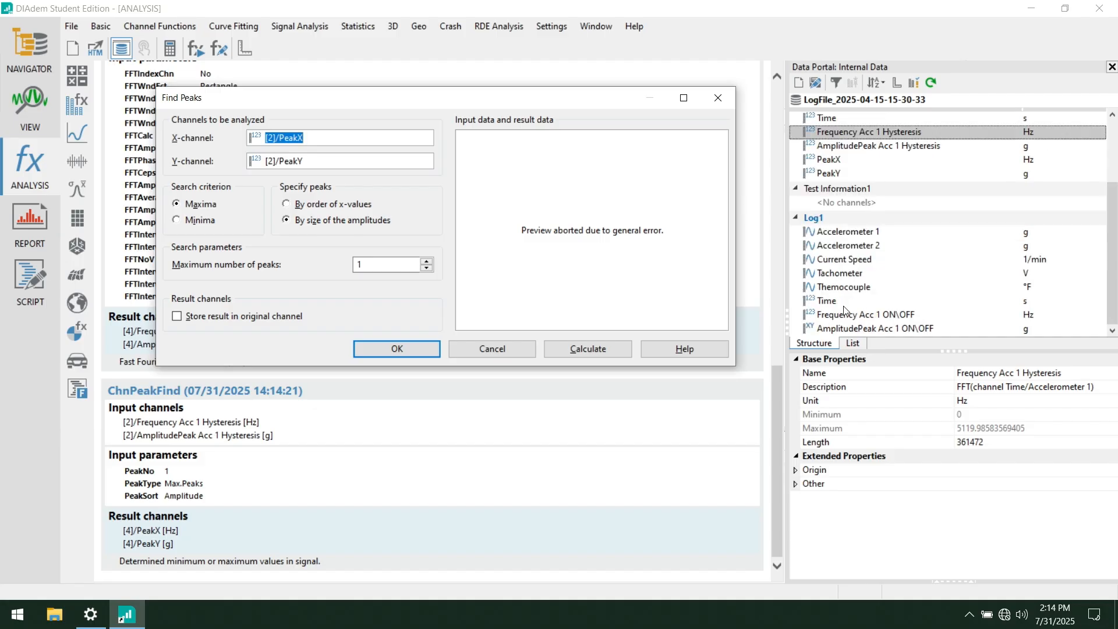
{"action": "left_click", "coordinate": [852, 318]}
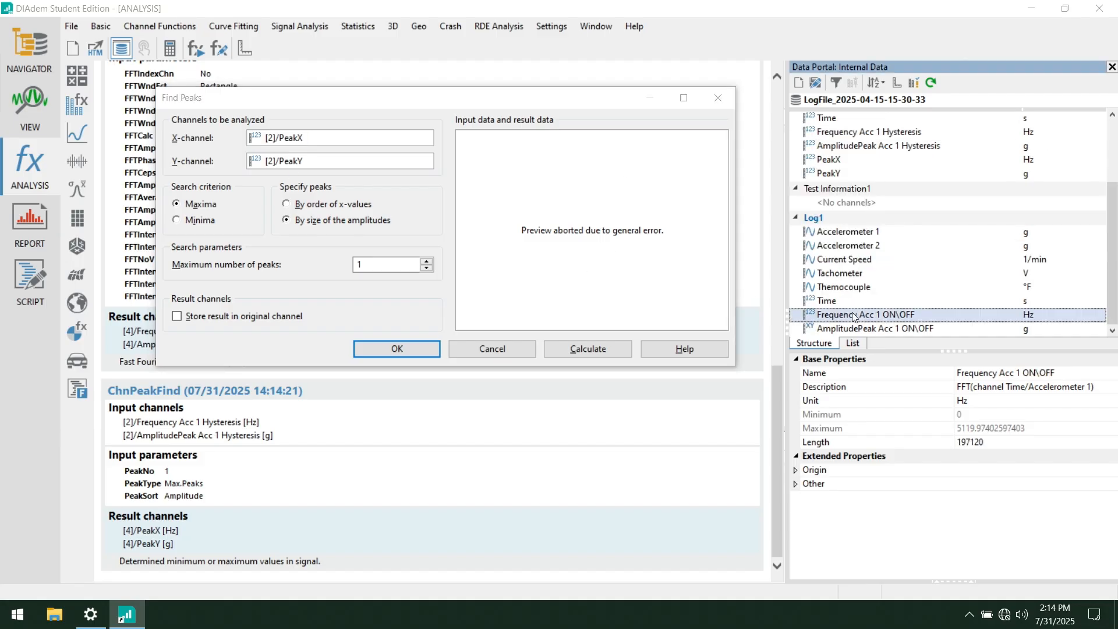
{"action": "left_click_drag", "start_coordinate": [856, 324], "coordinate": [325, 140]}
- Set the Find Peaks Y-channel to the Log1 group's AmplitudePeak Acc 1 ON\OFF, calculate one maximum peak and close the dialog
{"action": "left_click", "coordinate": [904, 333]}
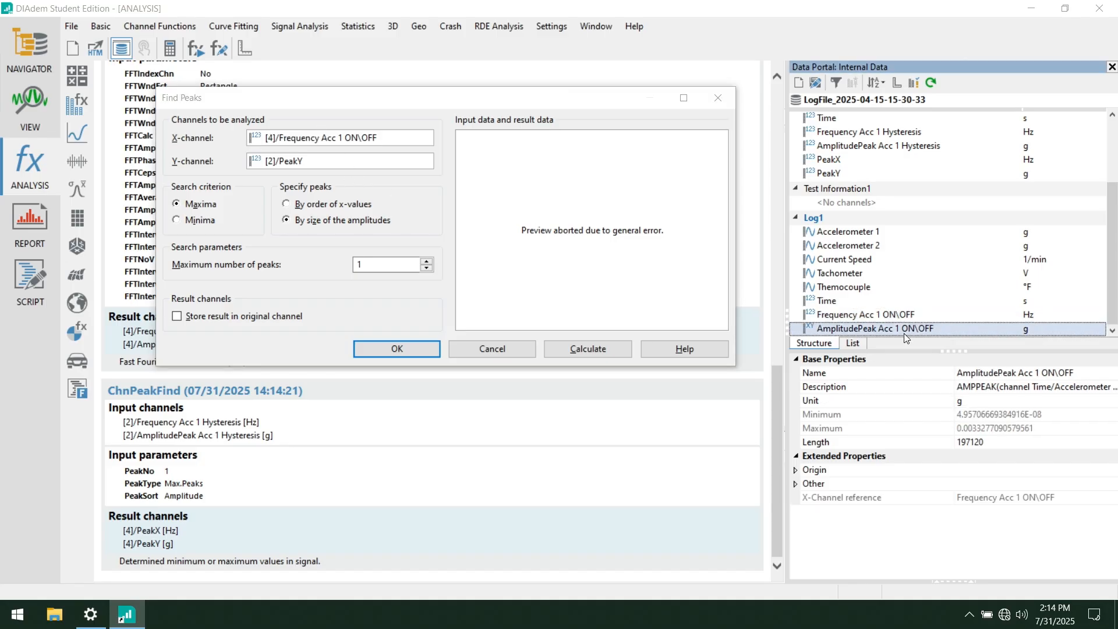
{"action": "left_click_drag", "start_coordinate": [884, 327], "coordinate": [384, 165]}
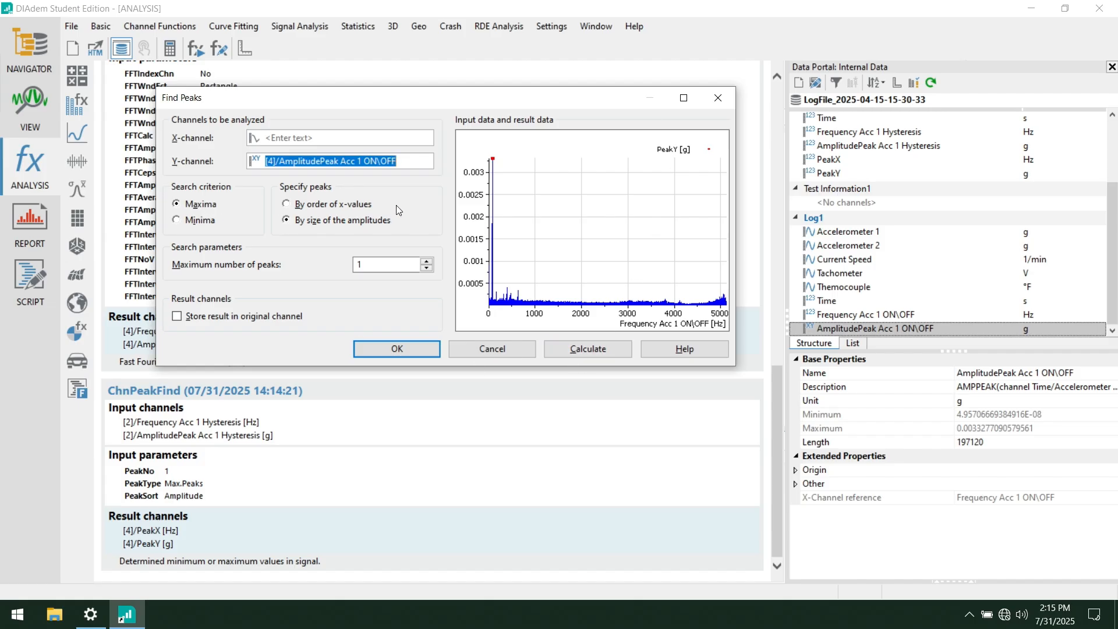
{"action": "left_click", "coordinate": [600, 353]}
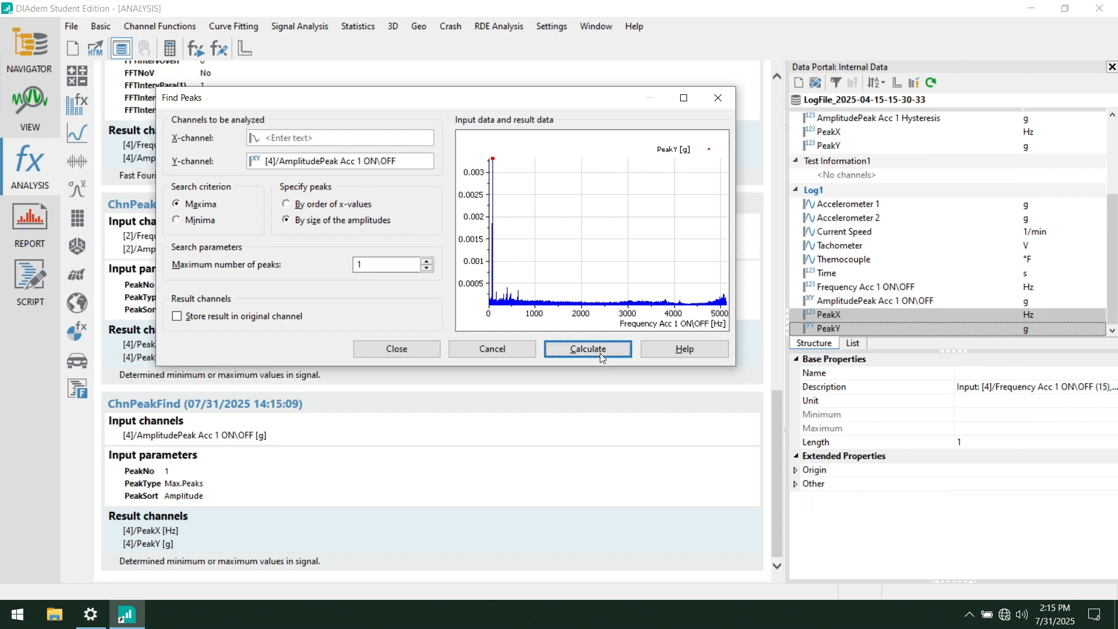
{"action": "left_click", "coordinate": [722, 98]}
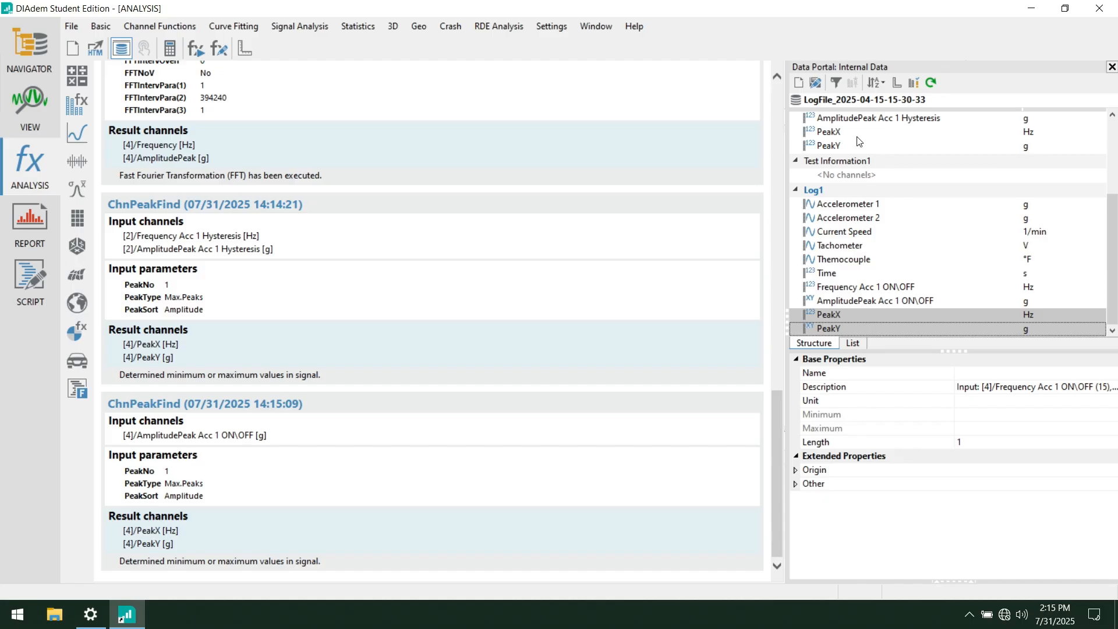
- Examine the frequency value in the properties of the Log1 group's PeakX channel
{"action": "scroll", "coordinate": [891, 146], "scroll_direction": "up", "scroll_amount": 1}
{"action": "scroll", "coordinate": [889, 147], "scroll_direction": "down", "scroll_amount": 1}
{"action": "left_click", "coordinate": [879, 260]}
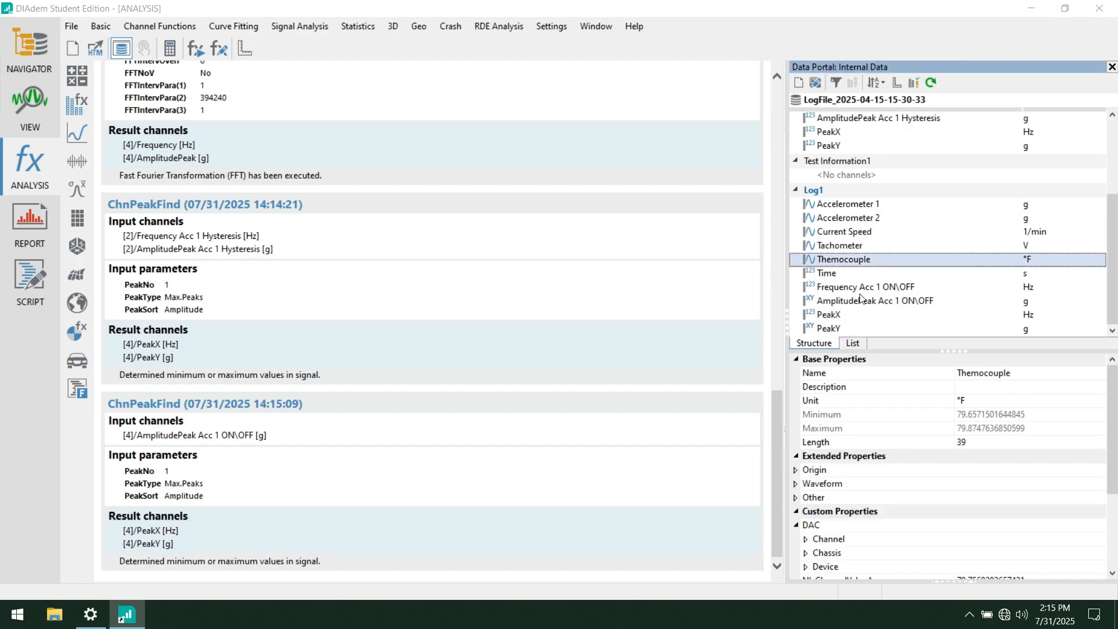
{"action": "left_click", "coordinate": [845, 319]}
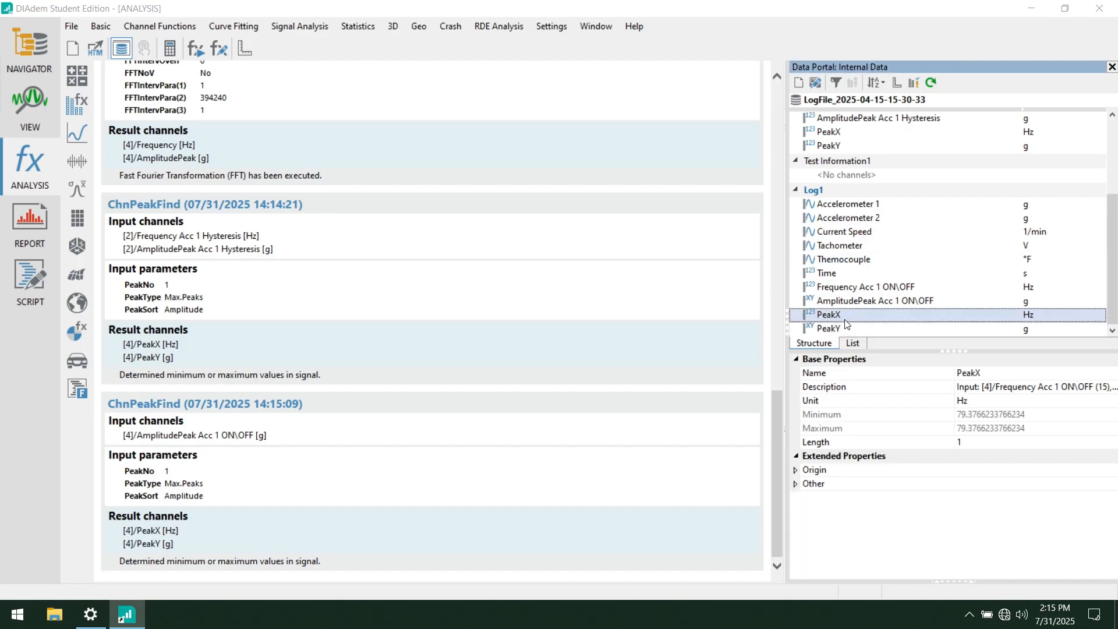
- In VIEW, plot the Log group's AmplitudePeak Acc 1 Hysteresis in a 2D axis system in the empty area below the hysteresis time signal
{"action": "left_click", "coordinate": [40, 111]}
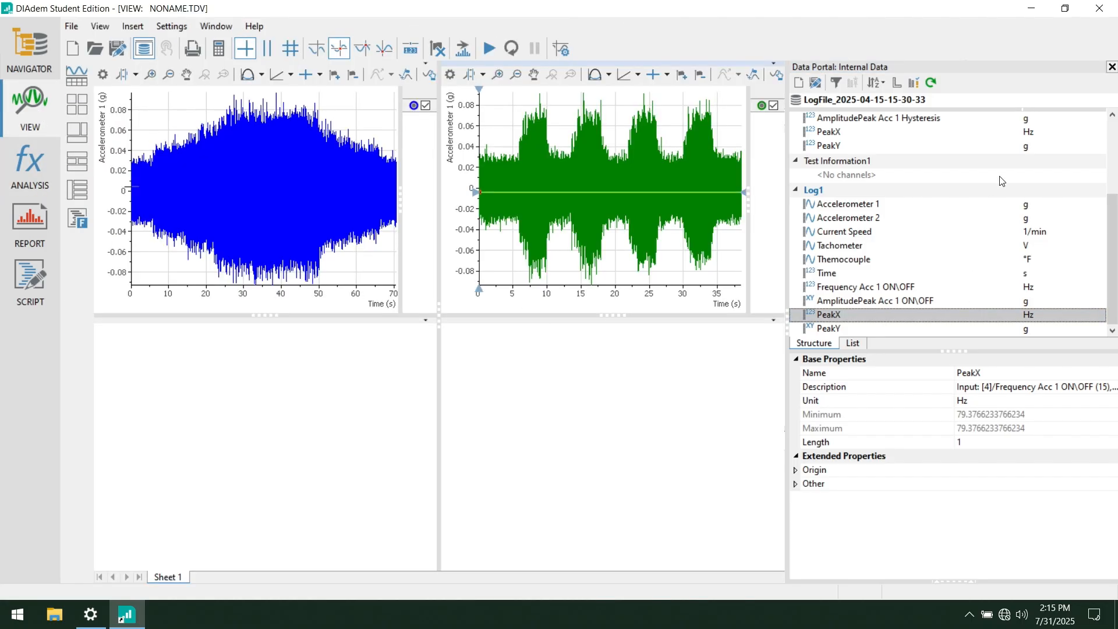
{"action": "scroll", "coordinate": [943, 242], "scroll_direction": "up", "scroll_amount": 1}
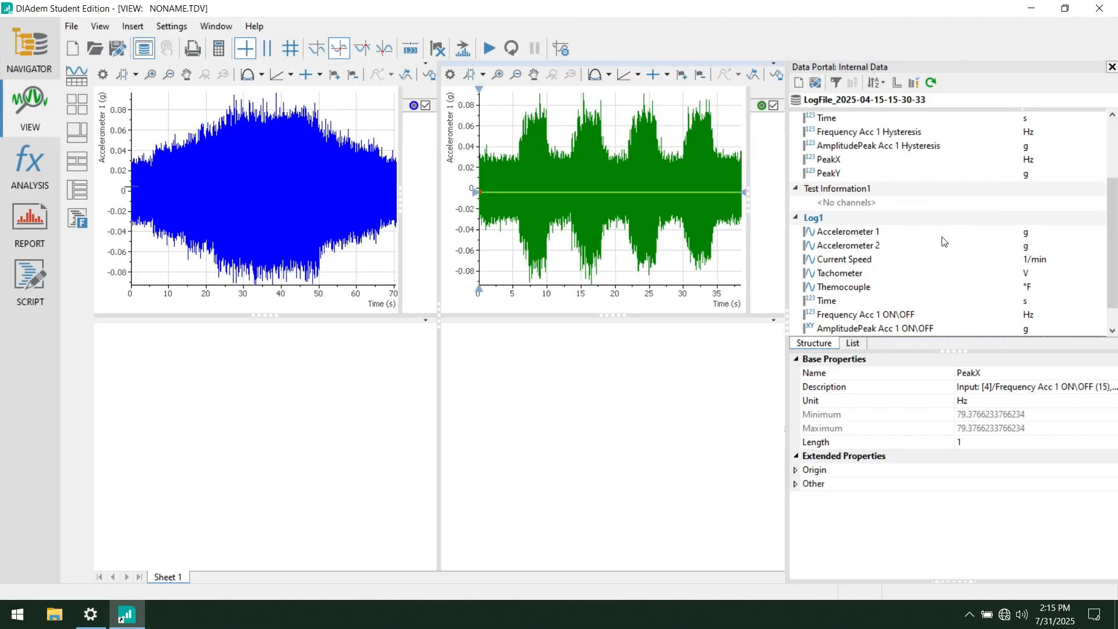
{"action": "scroll", "coordinate": [864, 151], "scroll_direction": "up", "scroll_amount": 3}
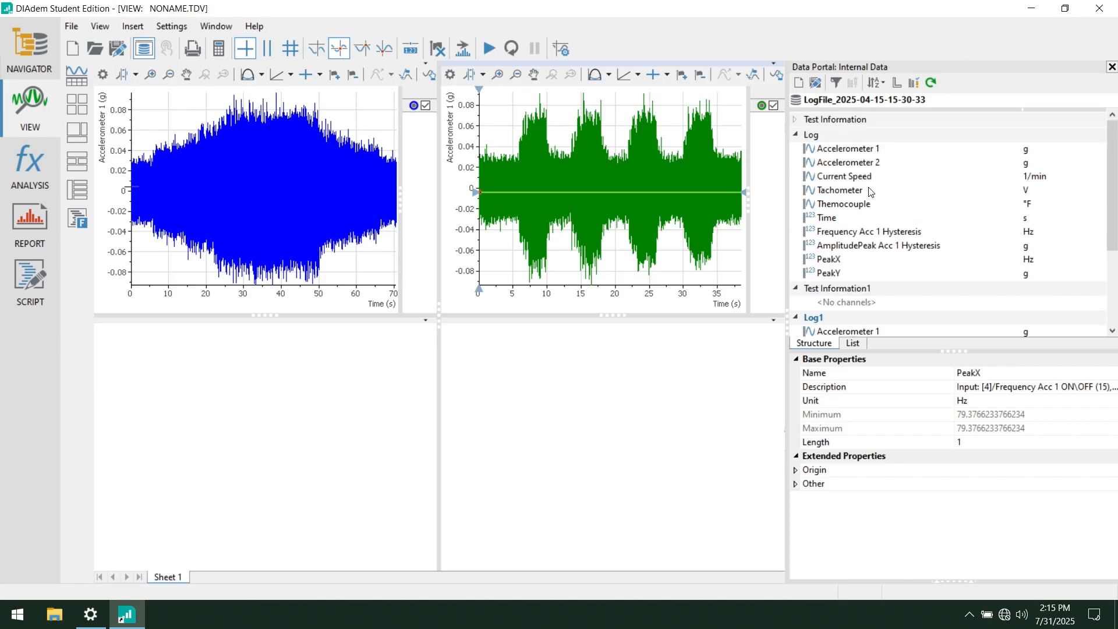
{"action": "left_click", "coordinate": [874, 248]}
{"action": "left_click", "coordinate": [874, 249]}
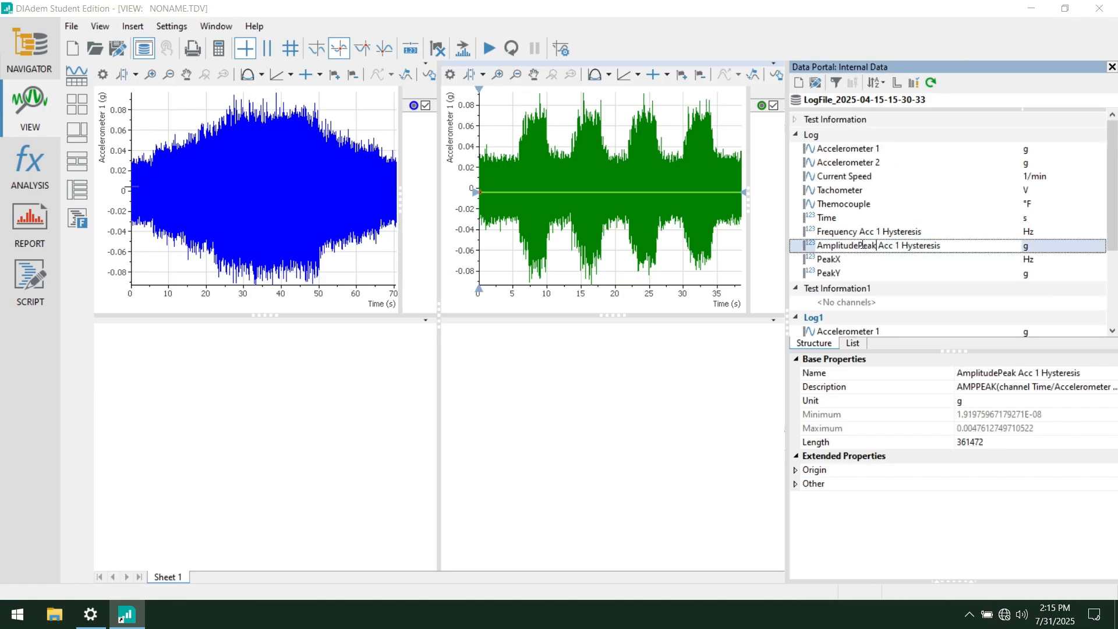
{"action": "left_click_drag", "start_coordinate": [969, 260], "coordinate": [937, 246]}
{"action": "left_click", "coordinate": [937, 261]}
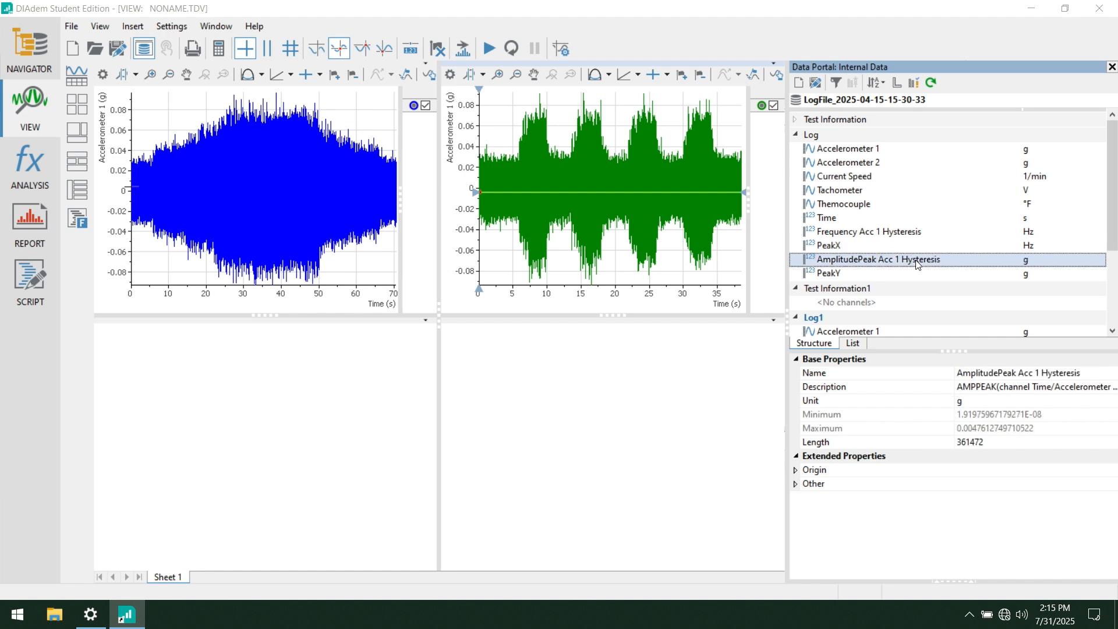
{"action": "right_click", "coordinate": [332, 388]}
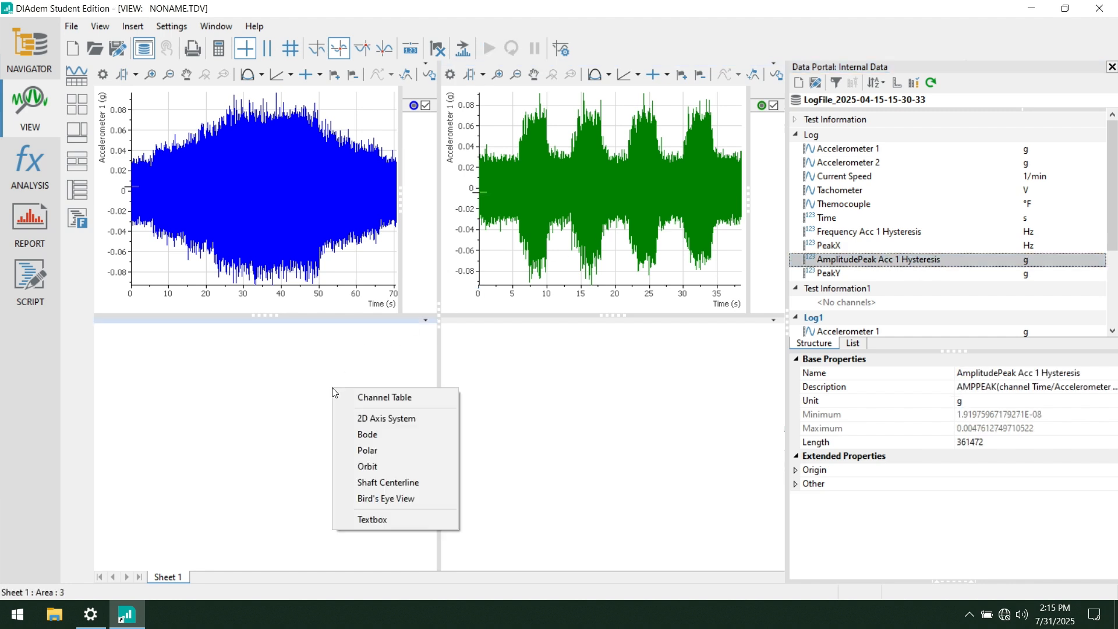
{"action": "left_click", "coordinate": [368, 419]}
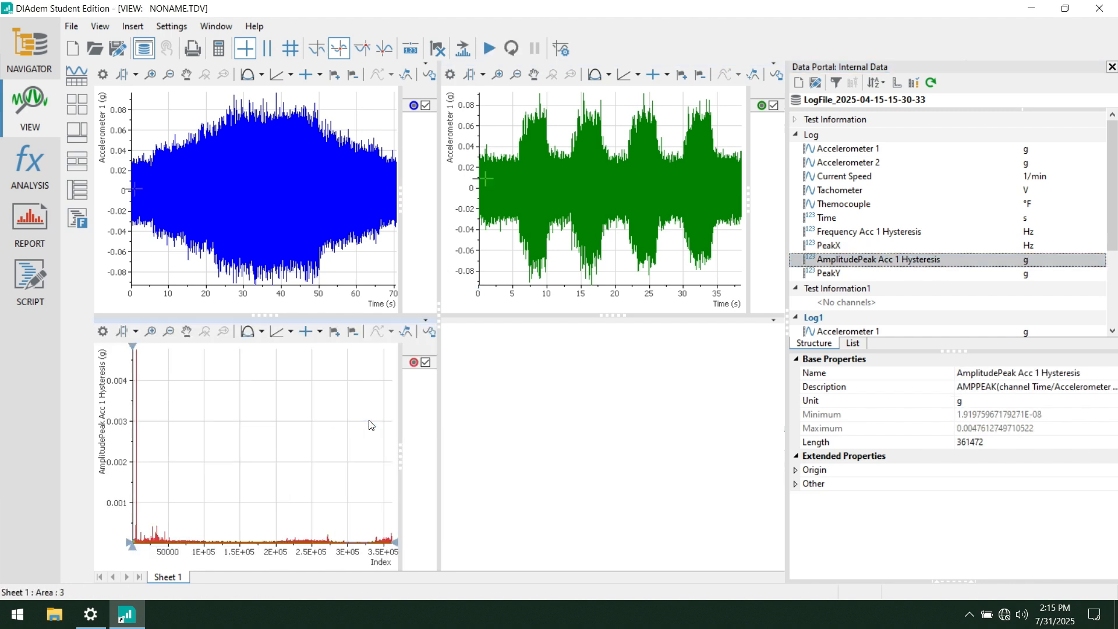
- Plot the Log1 group's AmplitudePeak Acc 1 ON\OFF in a 2D axis system in the empty area below the ON/OFF time signal
{"action": "scroll", "coordinate": [813, 205], "scroll_direction": "down", "scroll_amount": 3}
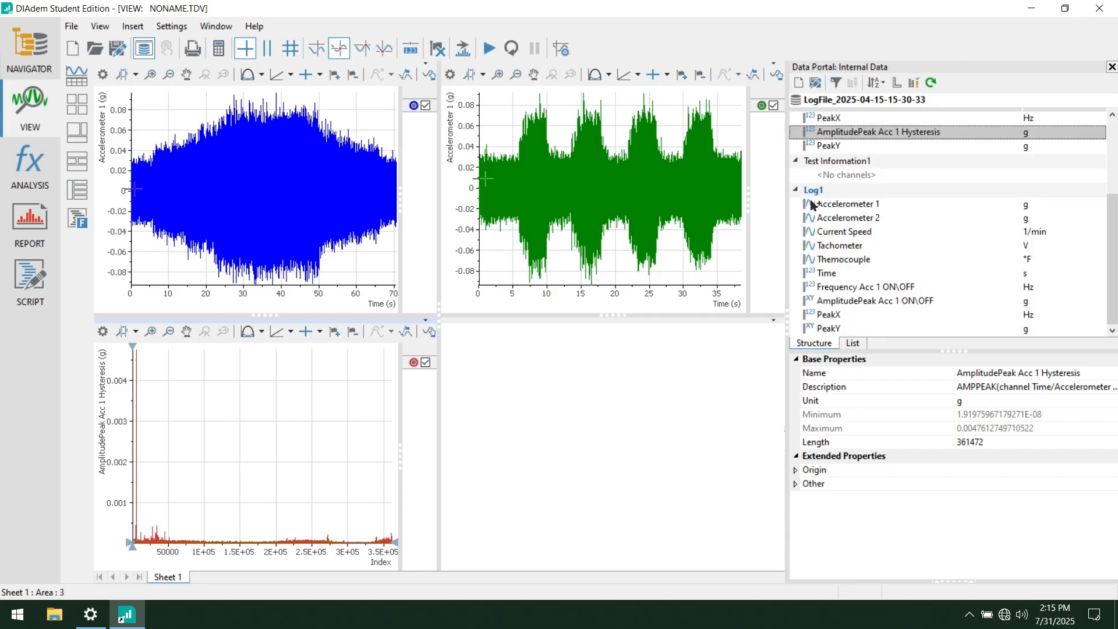
{"action": "left_click", "coordinate": [868, 302]}
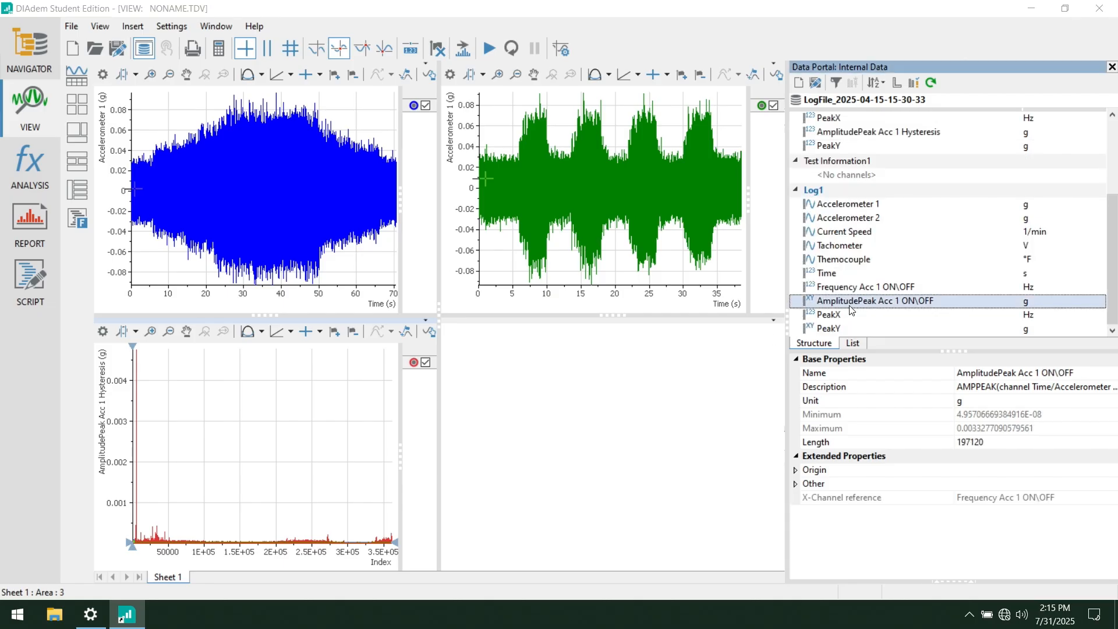
{"action": "right_click", "coordinate": [694, 414]}
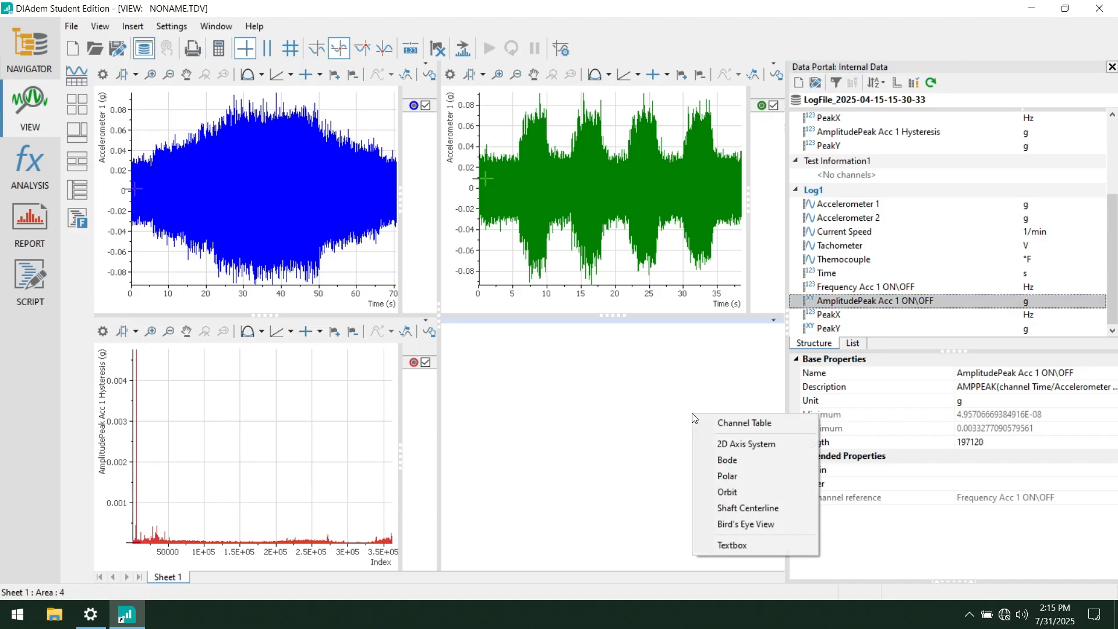
{"action": "left_click", "coordinate": [738, 444]}
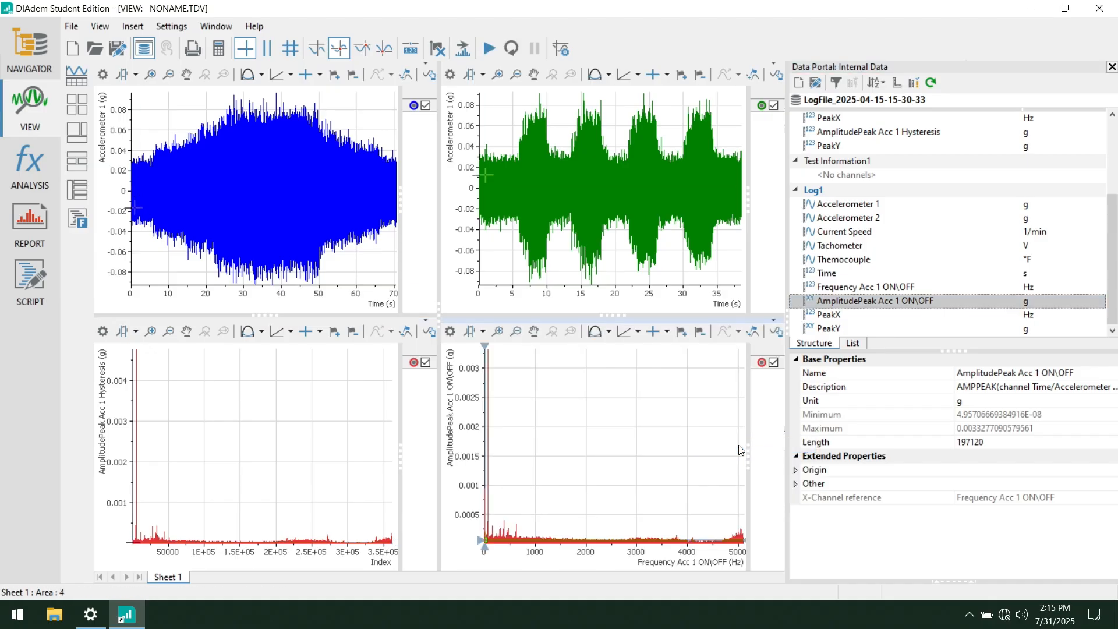
- Change the curve color of the AmplitudePeak Acc 1 Hysteresis plot to blue
{"action": "double_click", "coordinate": [157, 539]}
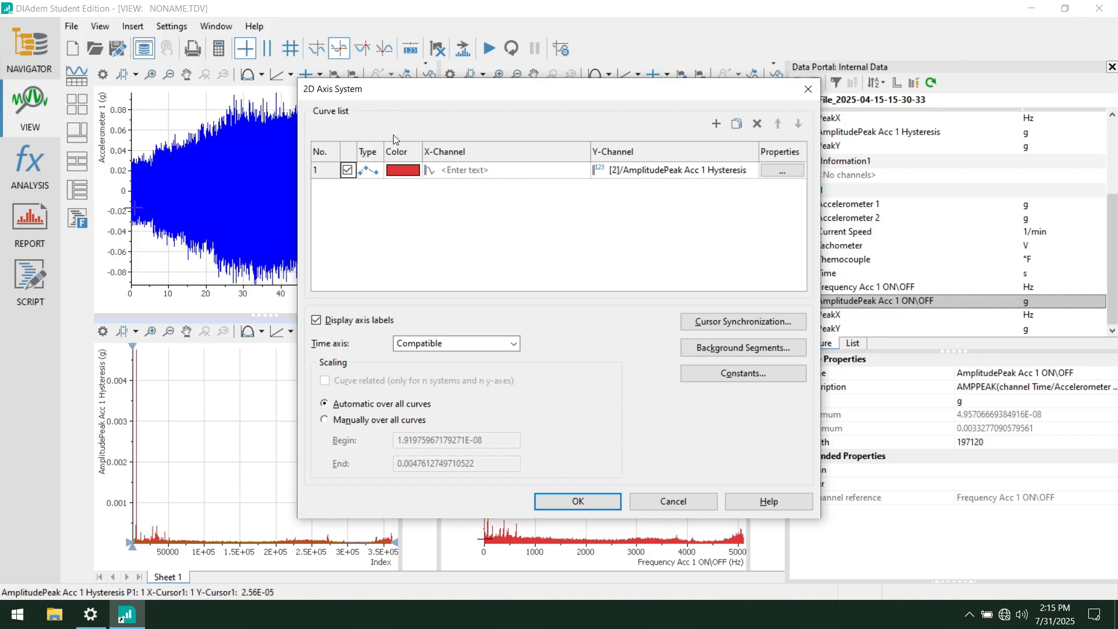
{"action": "left_click", "coordinate": [410, 173]}
{"action": "left_click", "coordinate": [412, 170]}
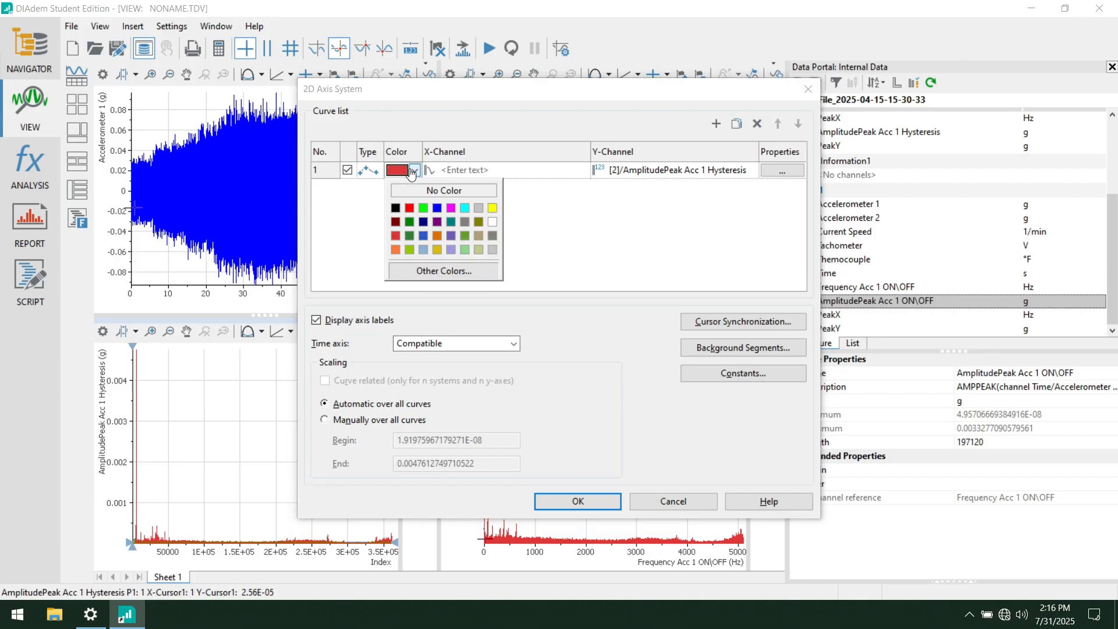
{"action": "left_click", "coordinate": [438, 209]}
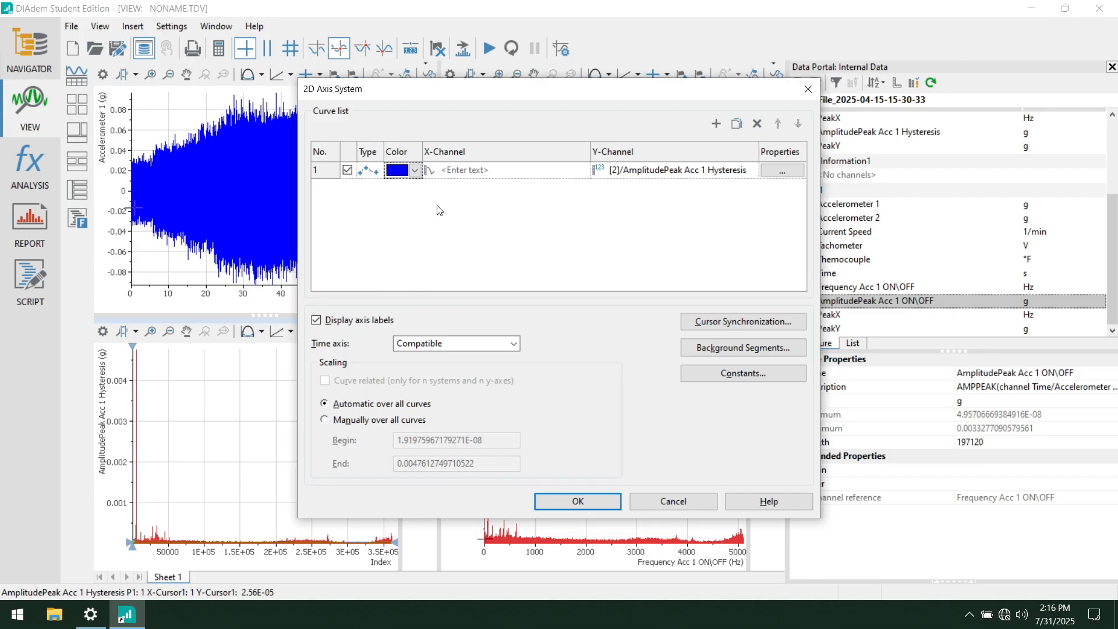
{"action": "left_click", "coordinate": [588, 504]}
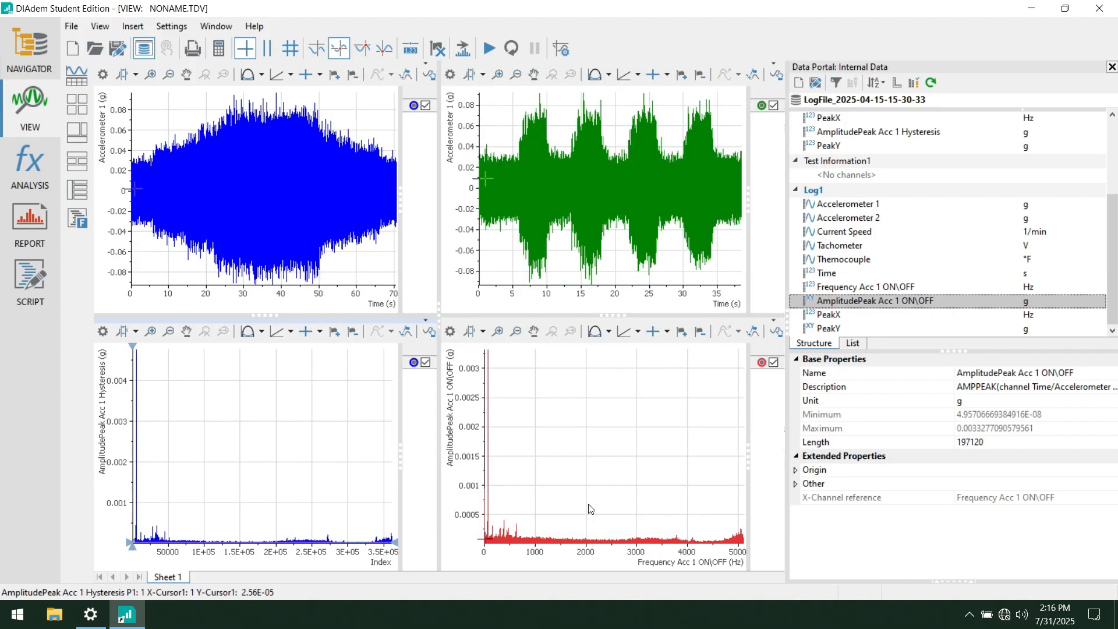
- Change the curve color of the AmplitudePeak Acc 1 ON\OFF plot to dark green
{"action": "double_click", "coordinate": [587, 539]}
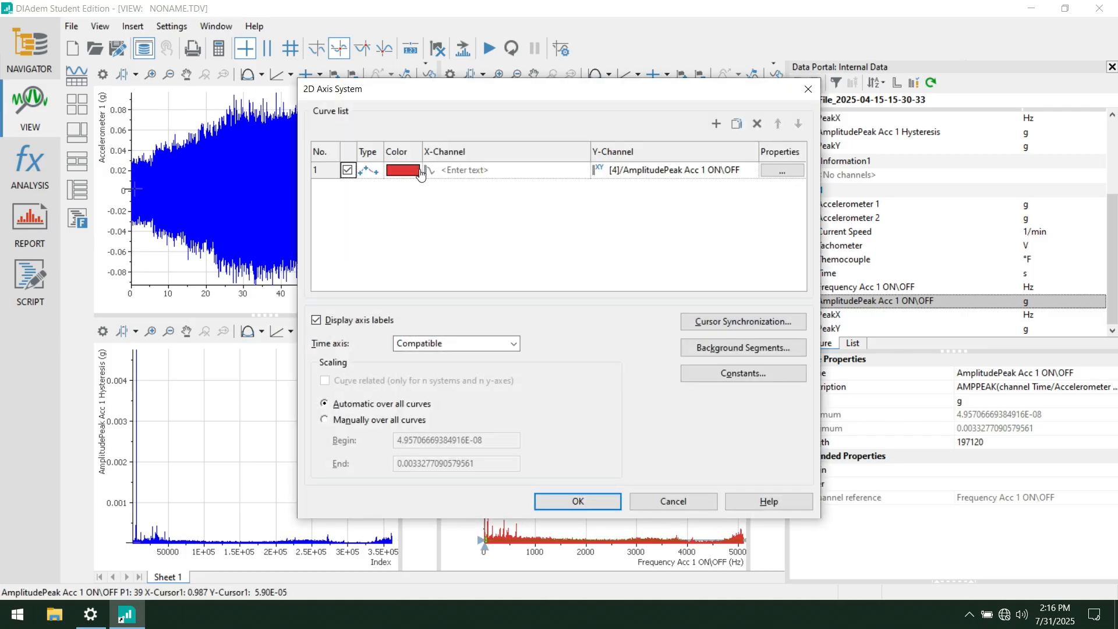
{"action": "left_click", "coordinate": [418, 171]}
{"action": "left_click", "coordinate": [415, 171]}
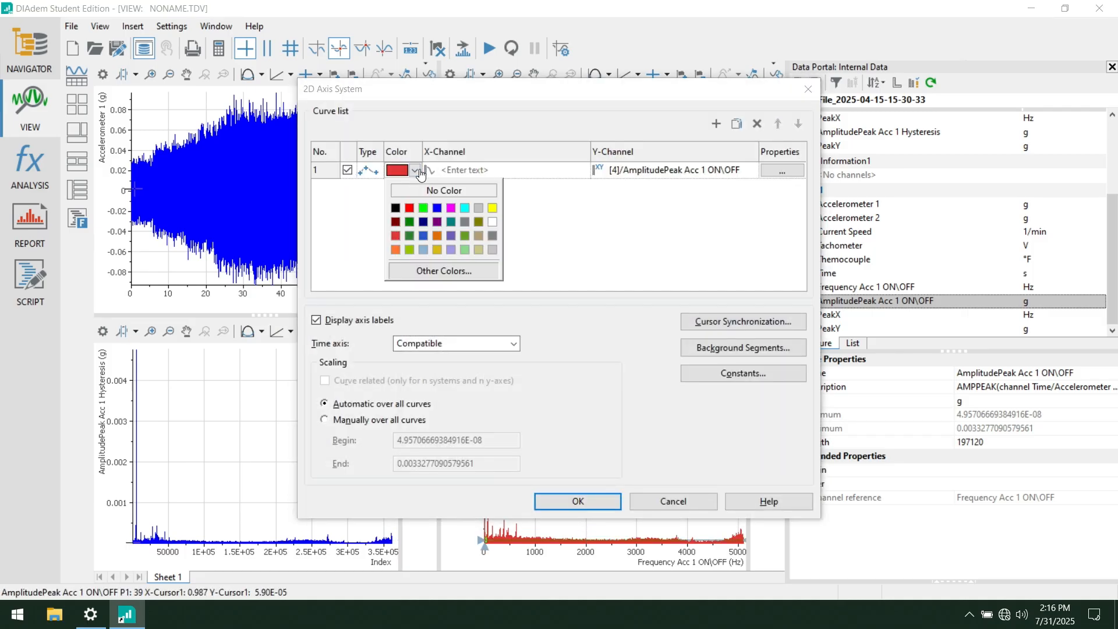
{"action": "left_click", "coordinate": [410, 222]}
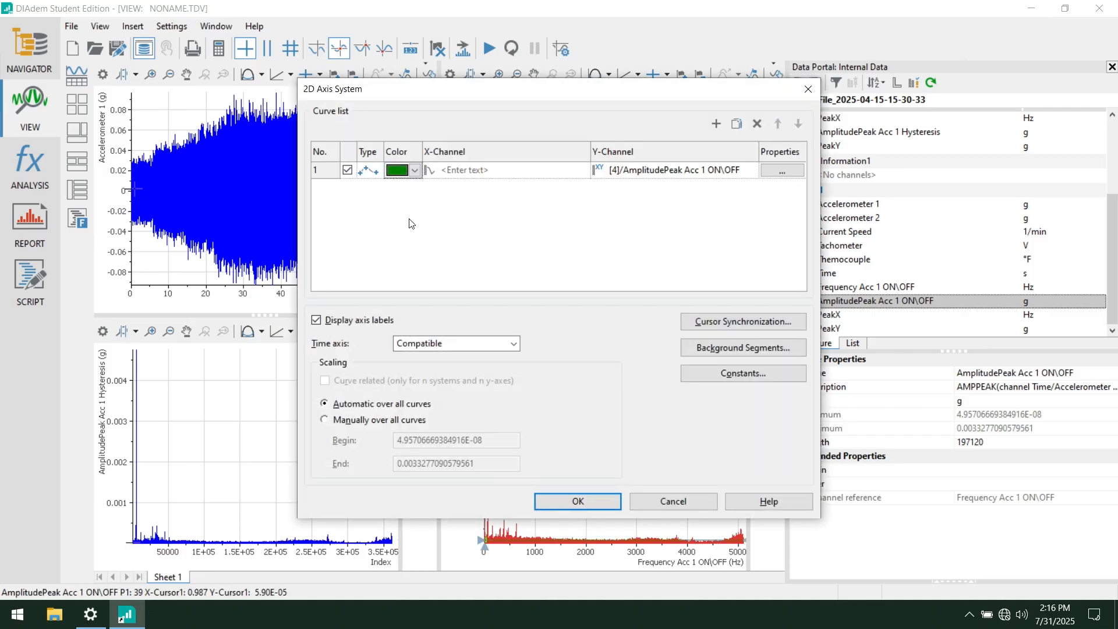
{"action": "left_click", "coordinate": [595, 500]}
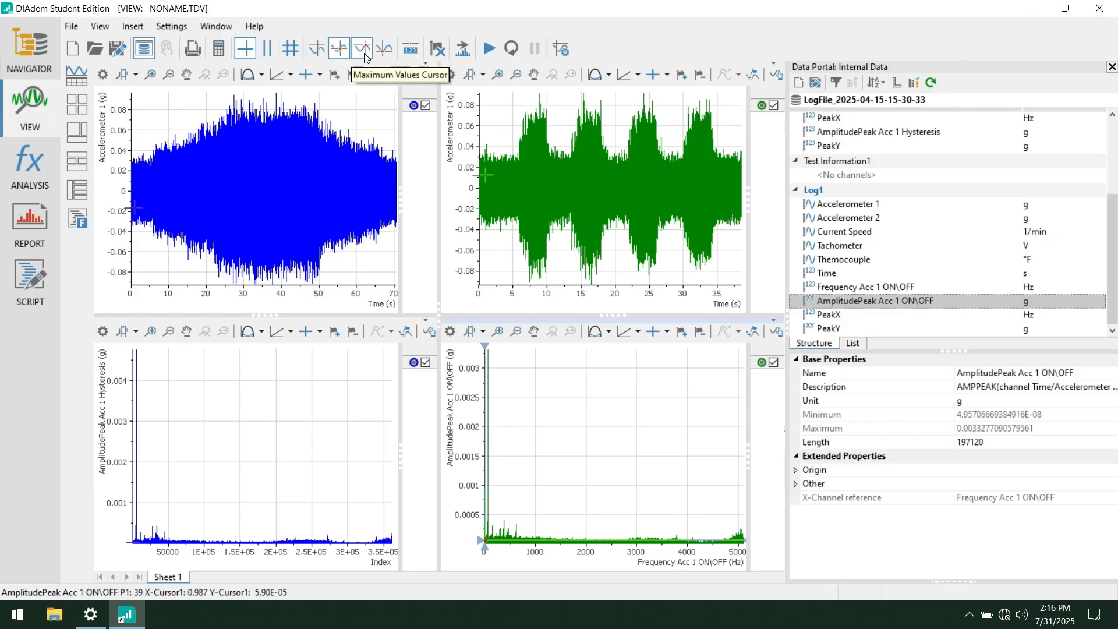
- Examine the low-frequency peaks of the AmplitudePeak Acc 1 ON\OFF spectrum up close and restore the plot's full frequency range
{"action": "left_click", "coordinate": [498, 331]}
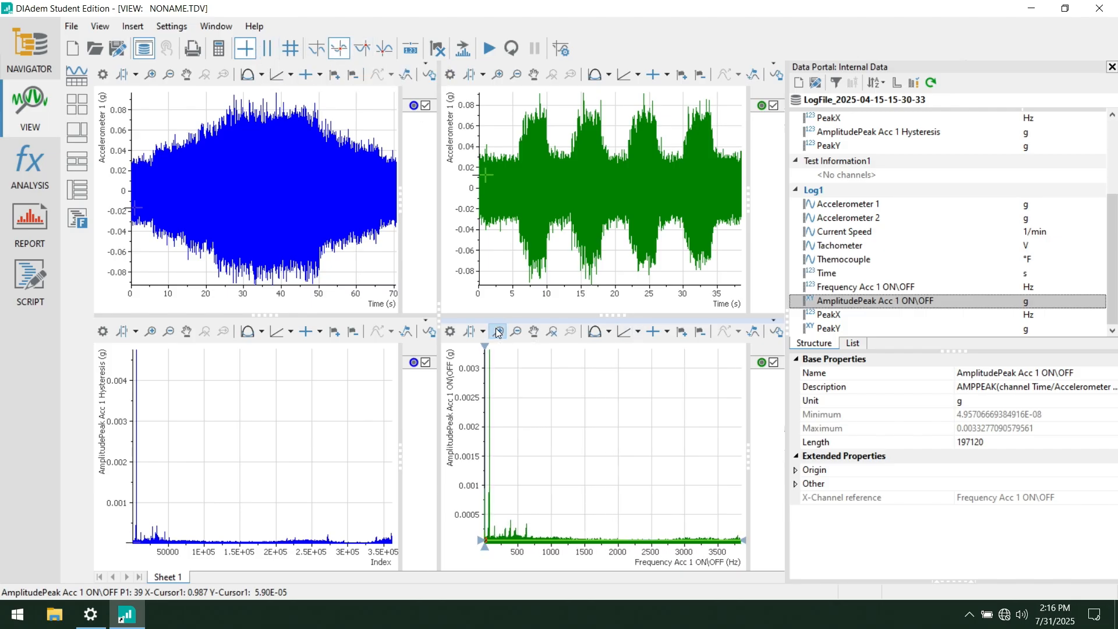
{"action": "left_click", "coordinate": [498, 333]}
{"action": "left_click", "coordinate": [498, 332]}
{"action": "left_click", "coordinate": [498, 332]}
{"action": "left_click", "coordinate": [498, 333]}
{"action": "left_click", "coordinate": [497, 333]}
{"action": "left_click", "coordinate": [498, 333]}
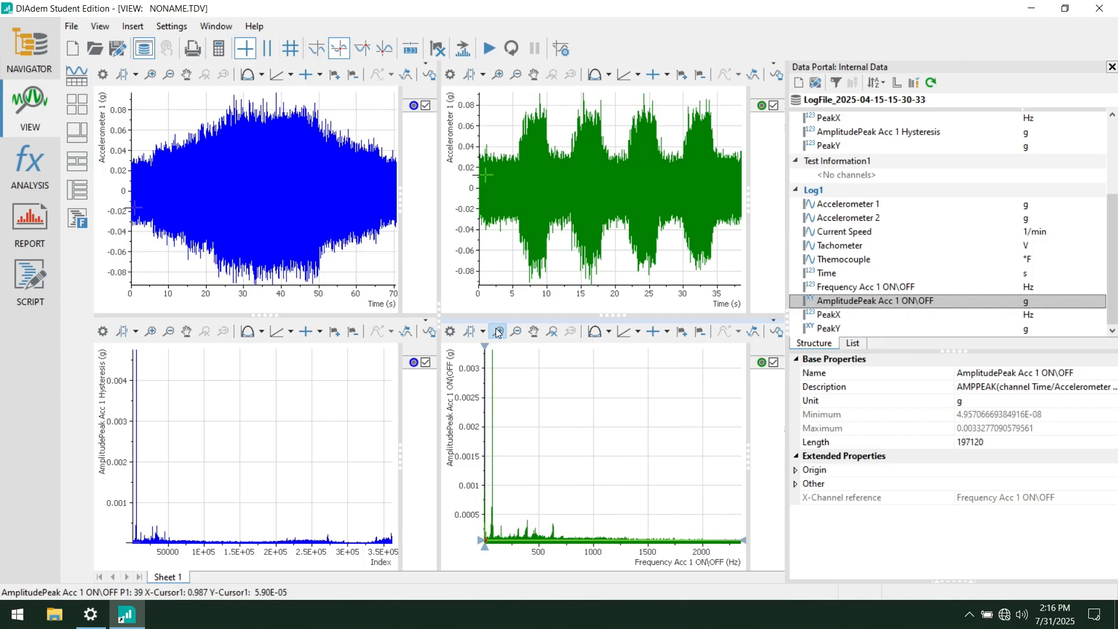
{"action": "left_click", "coordinate": [498, 332]}
{"action": "left_click", "coordinate": [498, 333]}
{"action": "left_click", "coordinate": [498, 332]}
{"action": "left_click", "coordinate": [498, 333]}
{"action": "left_click", "coordinate": [498, 333]}
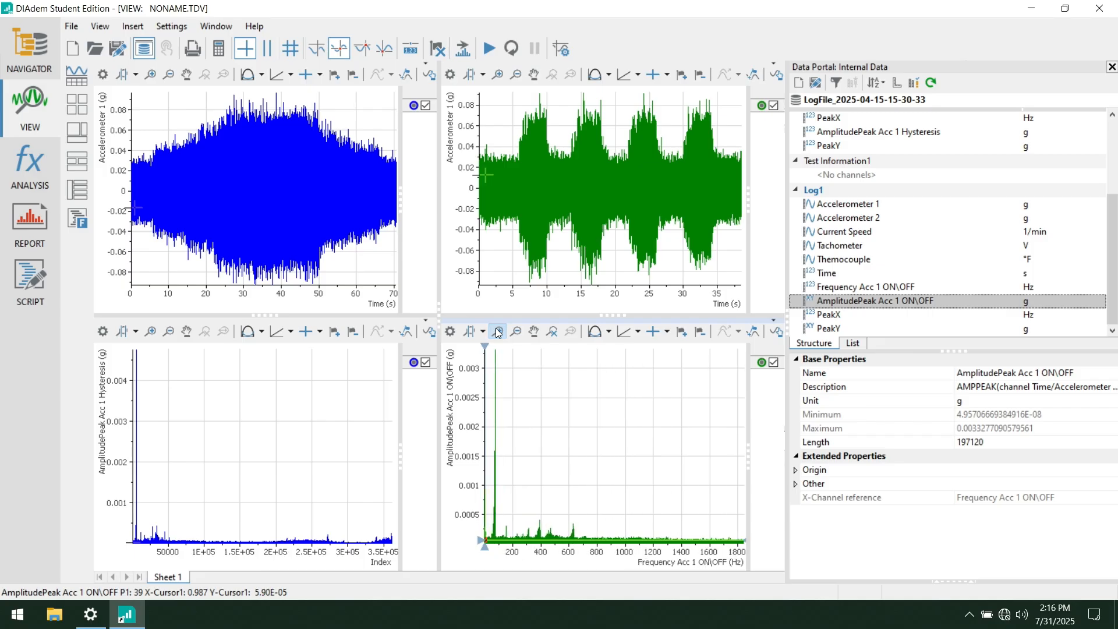
{"action": "left_click", "coordinate": [553, 332]}
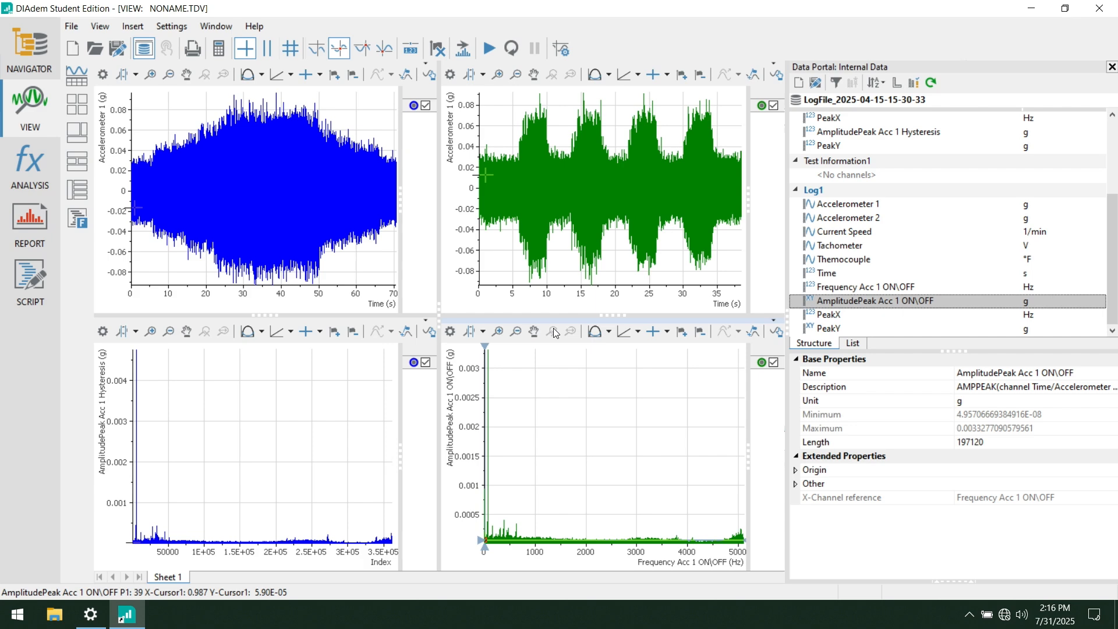